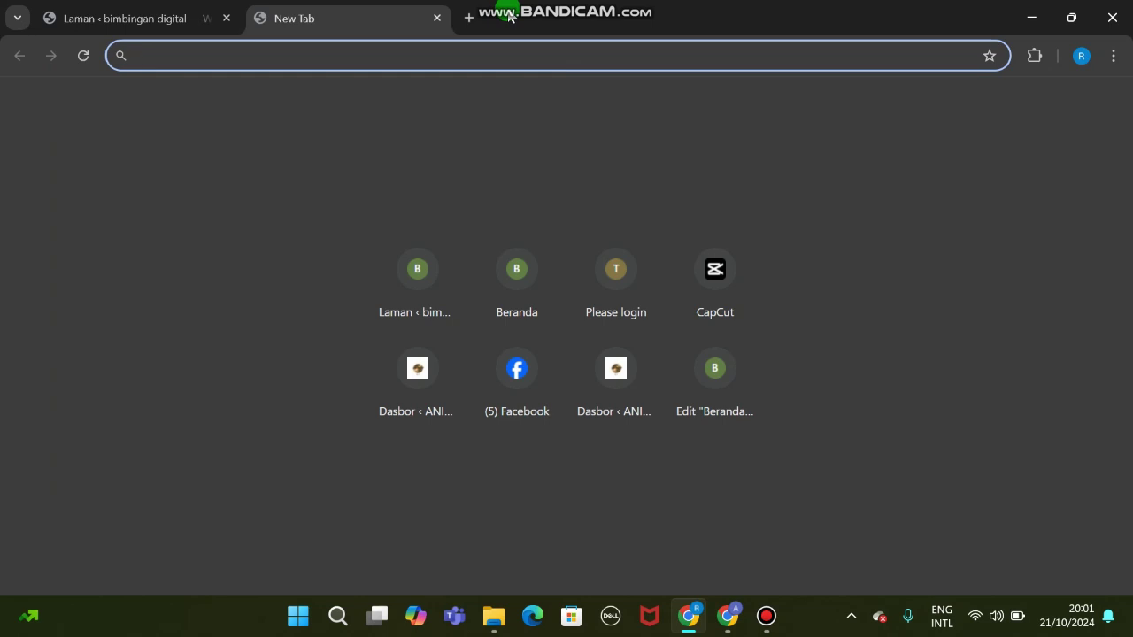
- Go to leonardo.ai, get started with its web app and open the Image Creation tool
text(leonar)
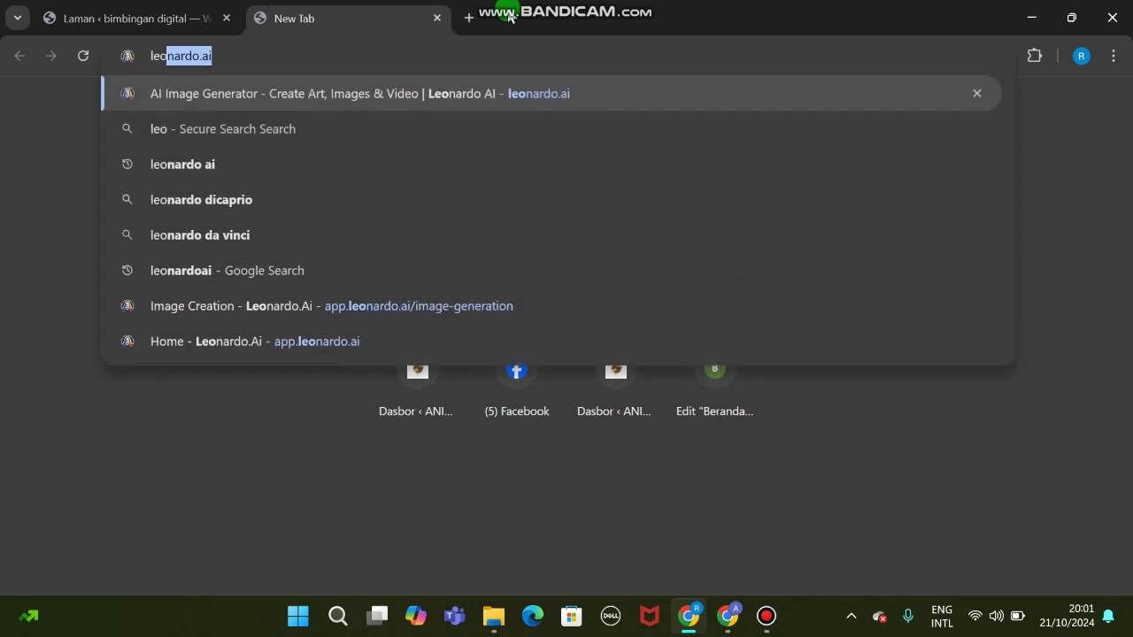
text(do)
key(Return)
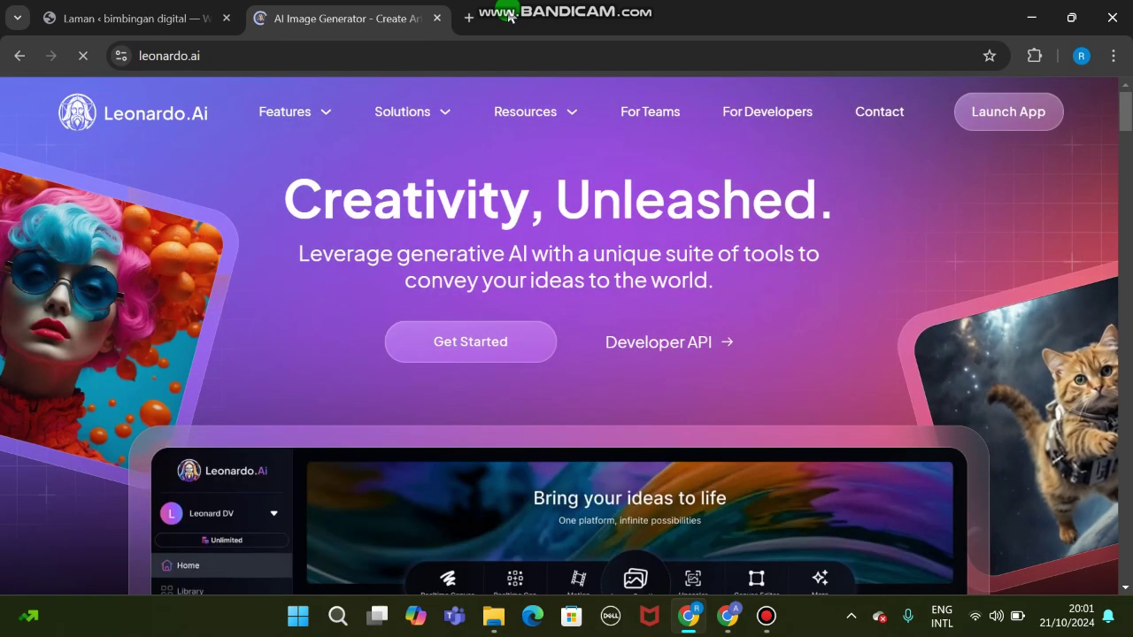
click(483, 346)
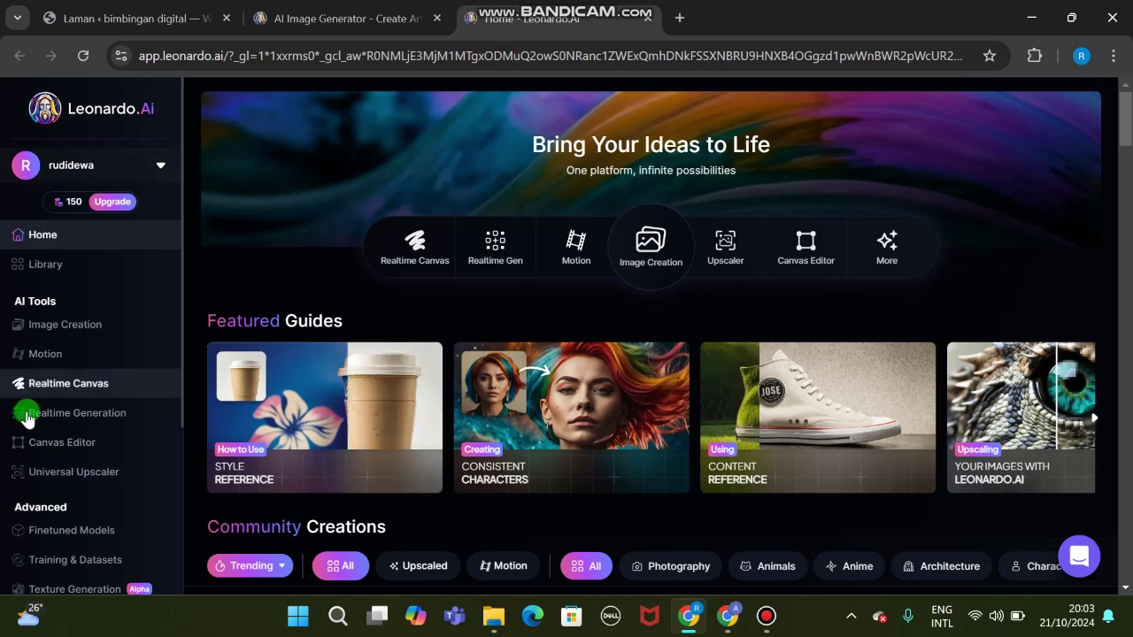
click(89, 328)
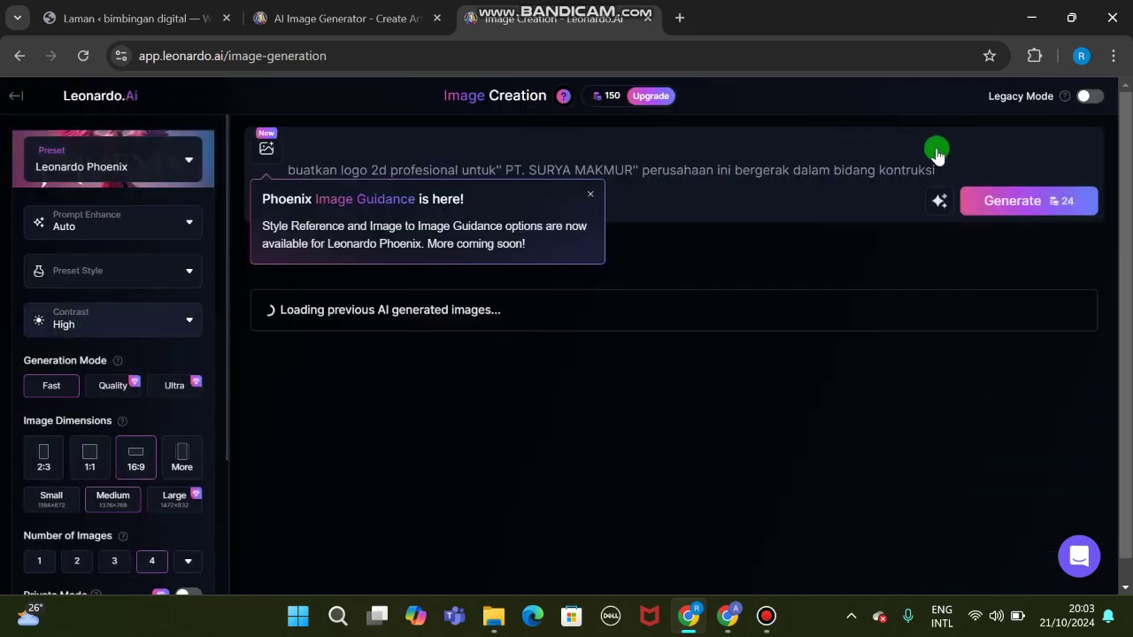
- Replace the prompt with 'buatkan logo profesional untuk" coffe morning" anti ngantuk' and generate the images
drag(946, 168, 290, 152)
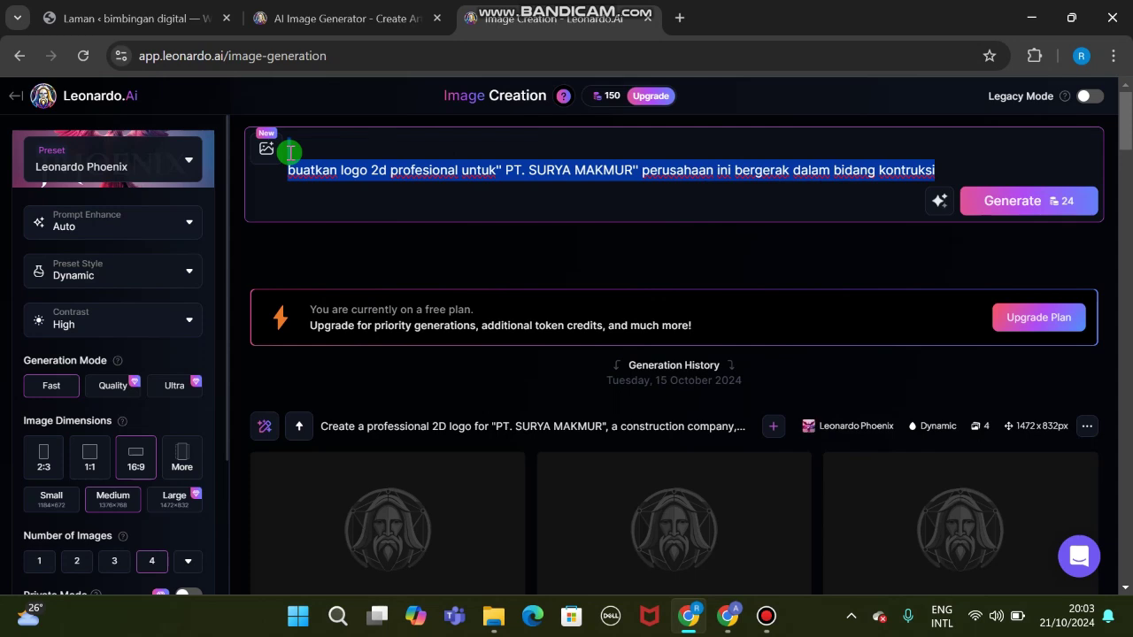
key(BackSpace)
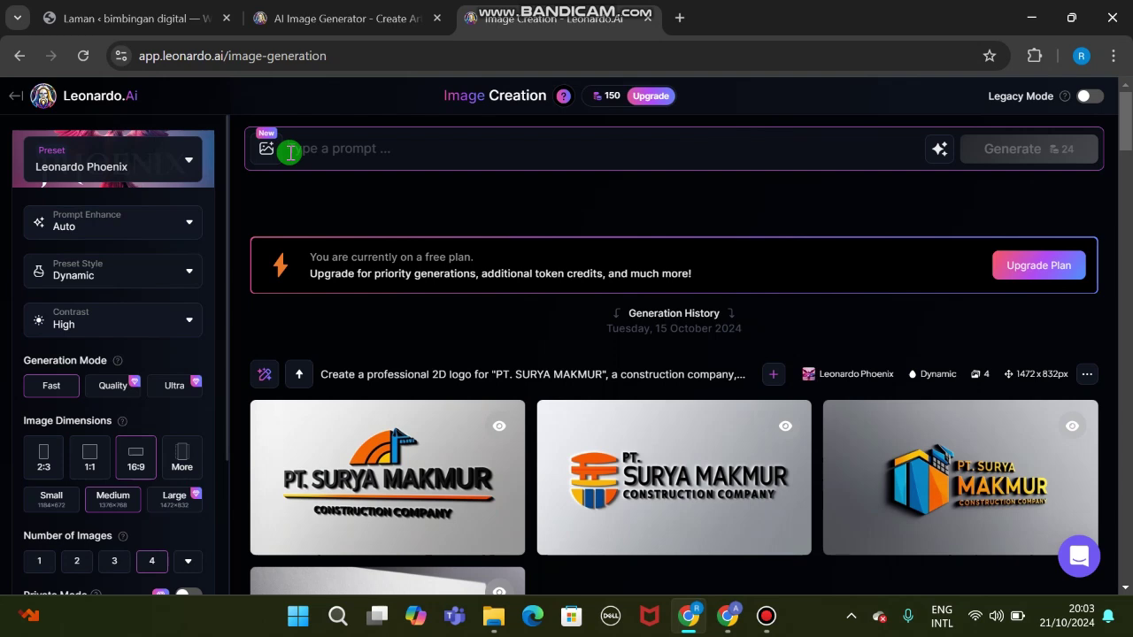
text(Buatkan )
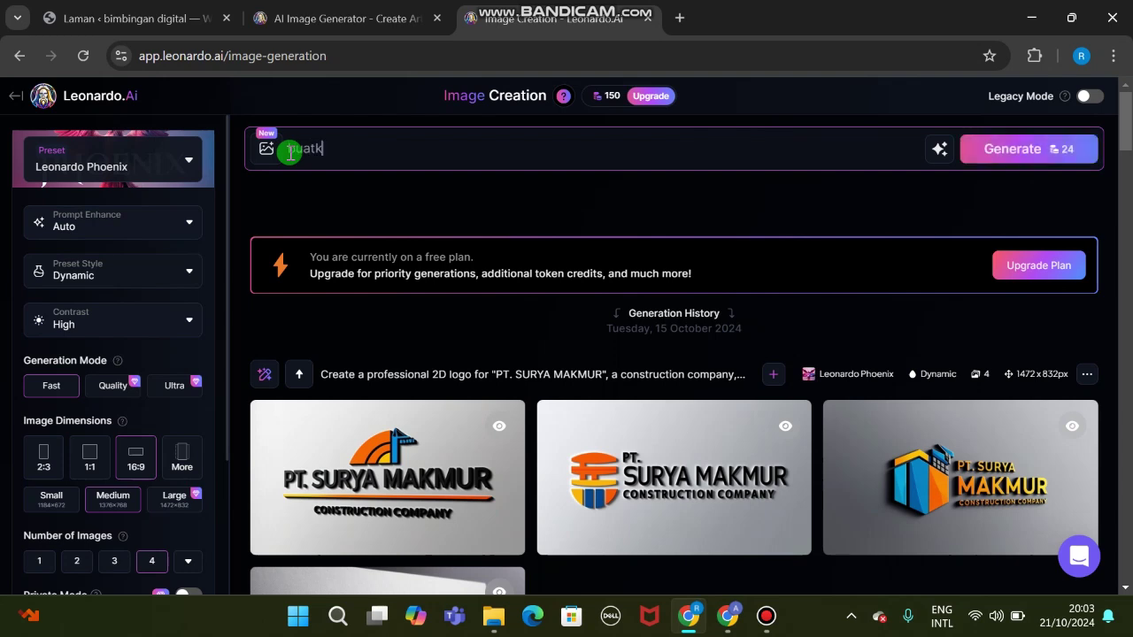
text(logo profesion)
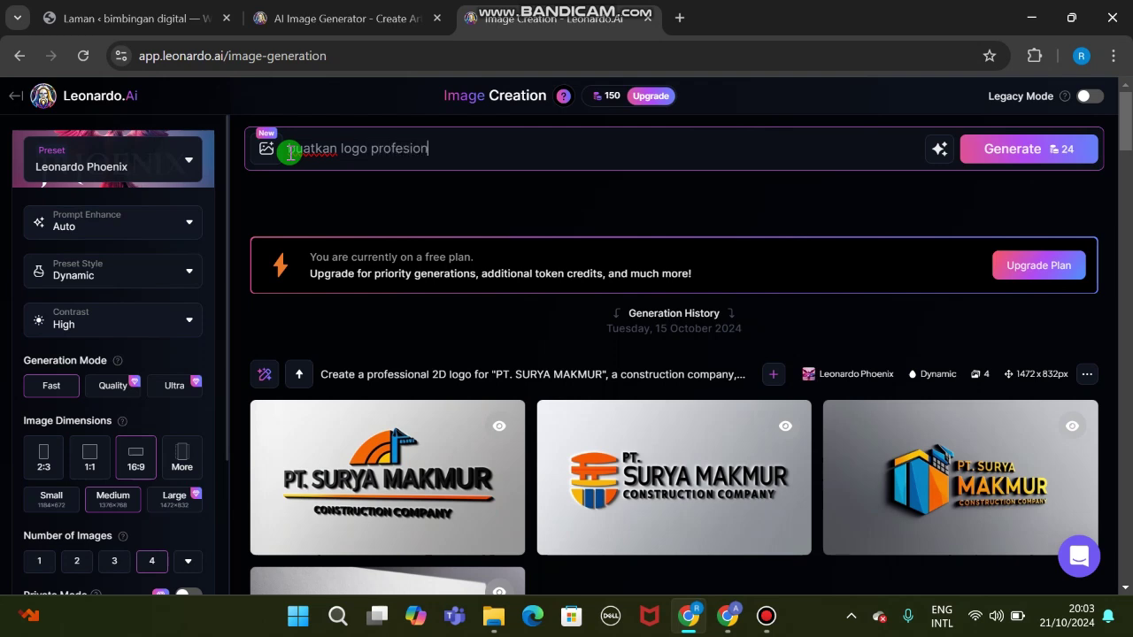
text(al untuk")
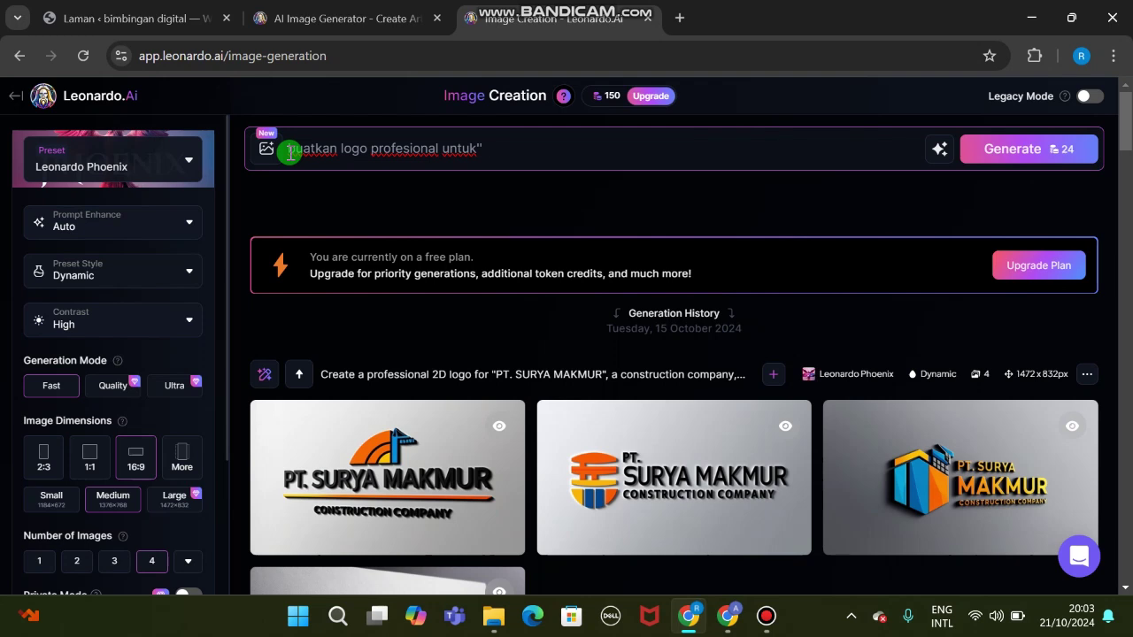
text(coffe morning)
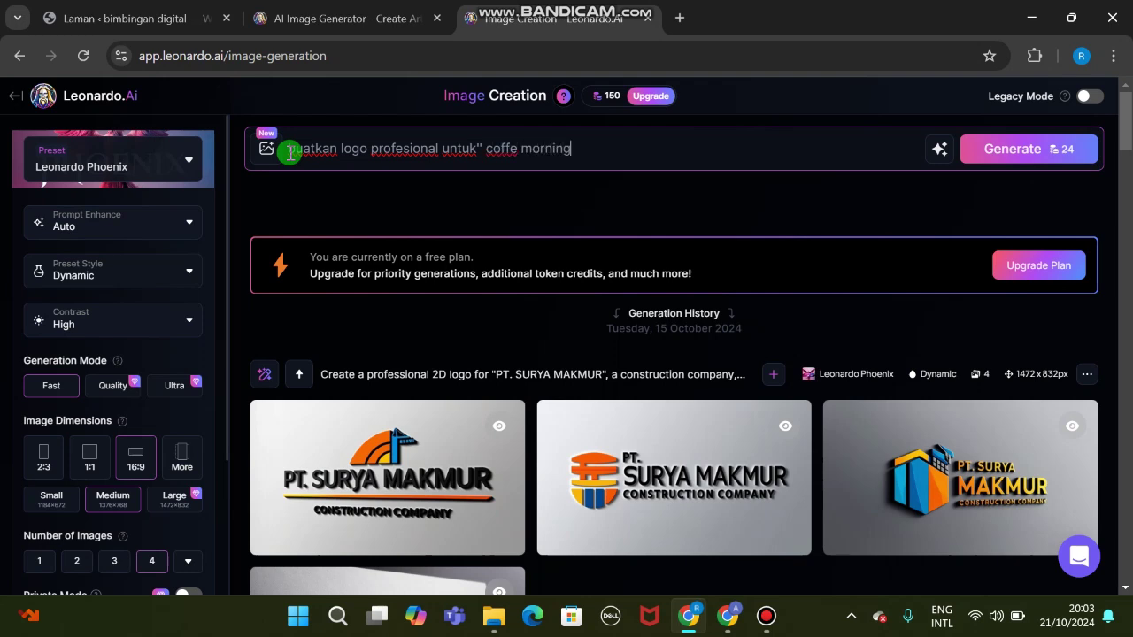
text(")
text( anti)
text( ngantu)
text(k)
click(1001, 151)
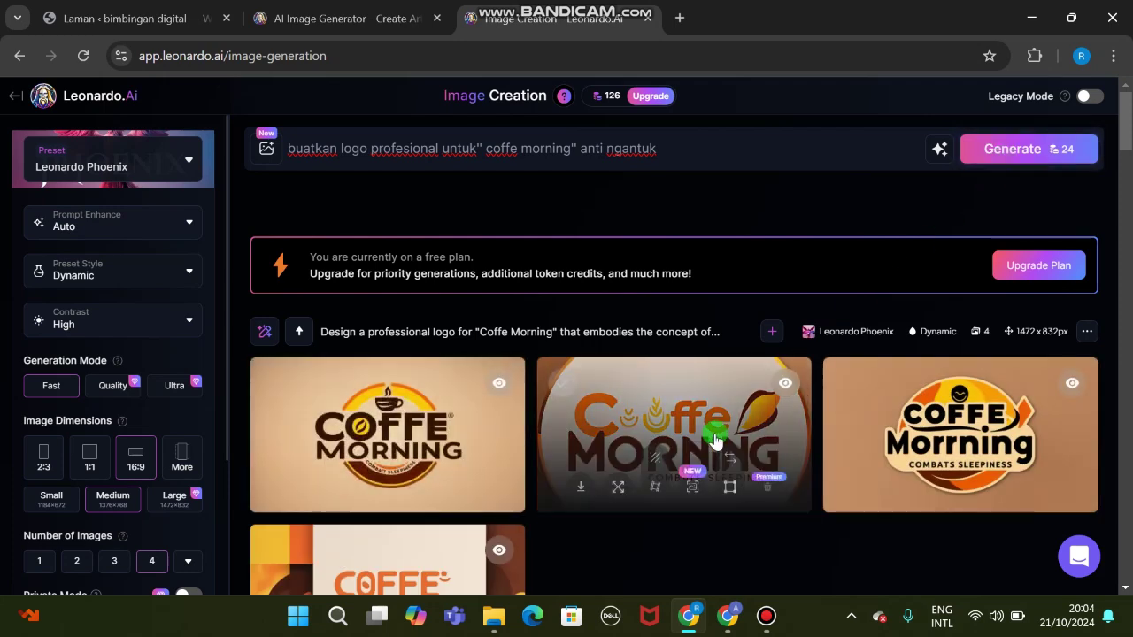
- Use Describe With AI to build a prompt from an uploaded cafe dorang logo, found by searching Downloads for "logo dorang"
scroll(677, 343, down, 1)
scroll(673, 340, down, 1)
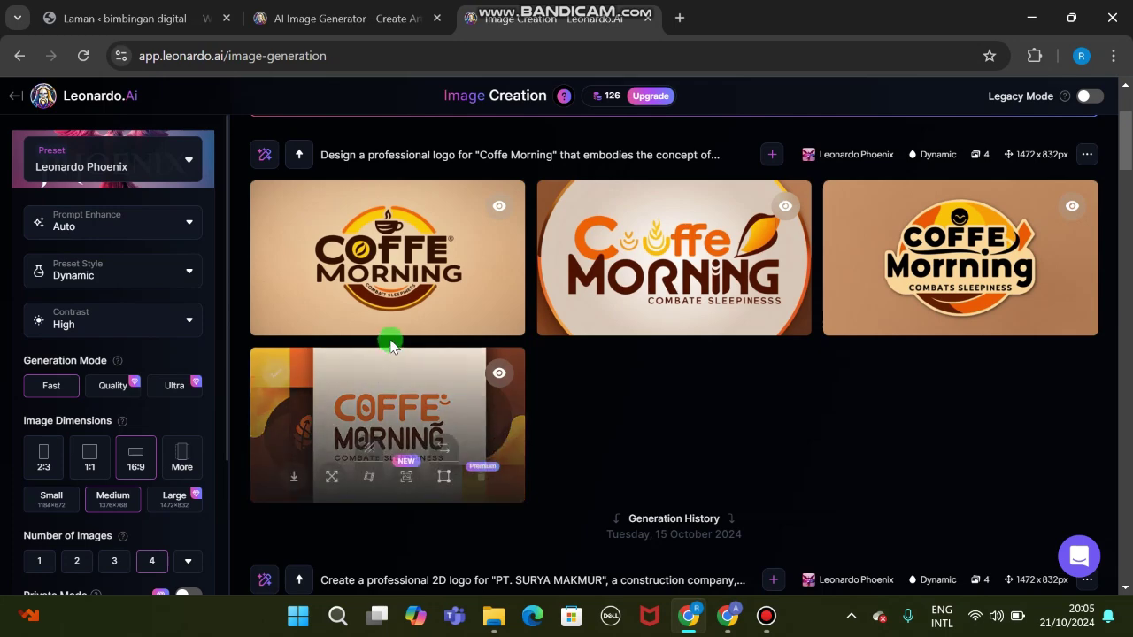
scroll(383, 333, up, 2)
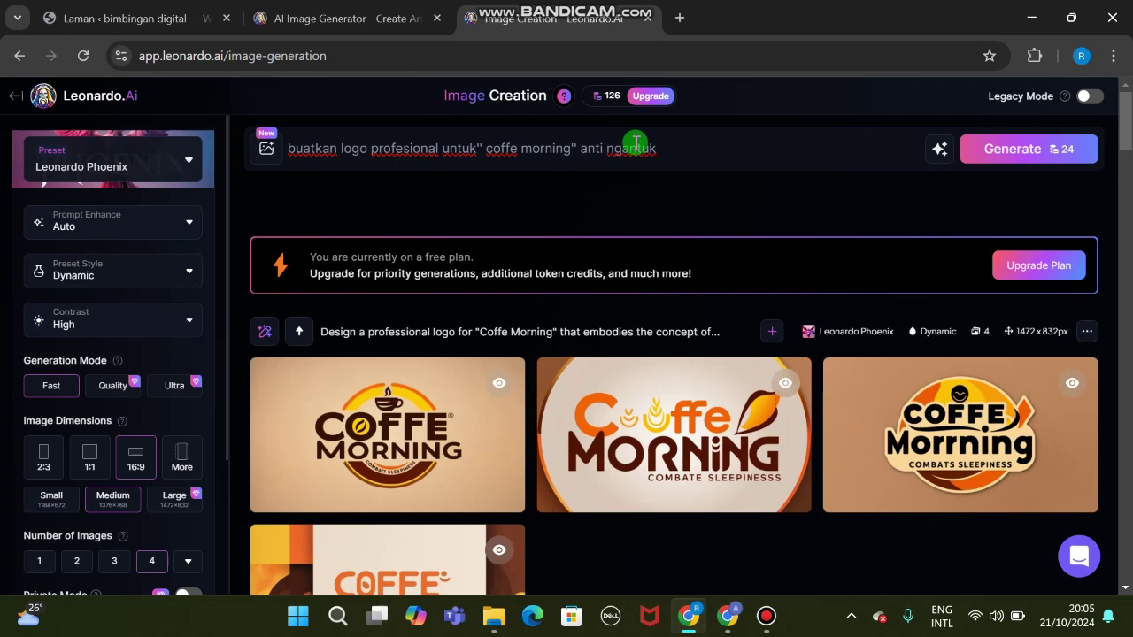
click(937, 155)
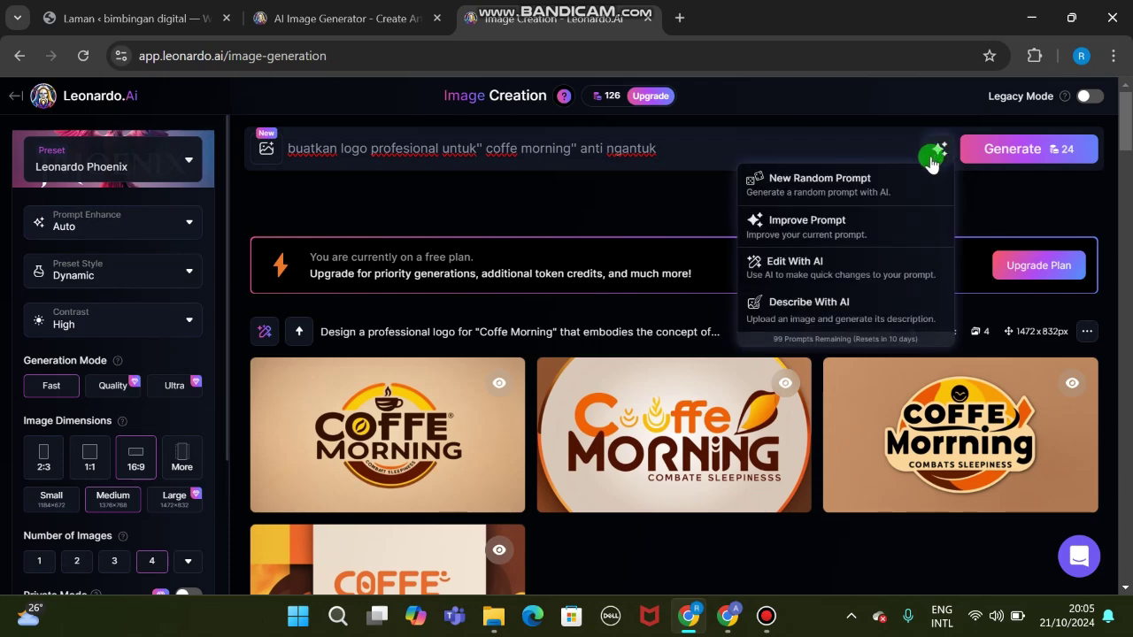
click(847, 305)
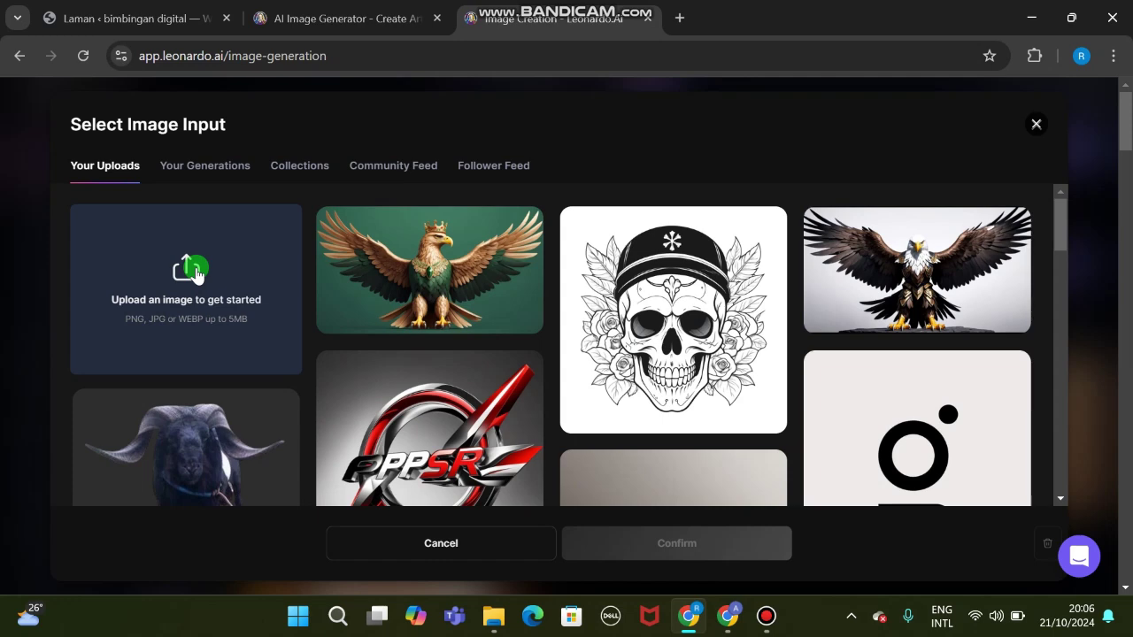
click(196, 273)
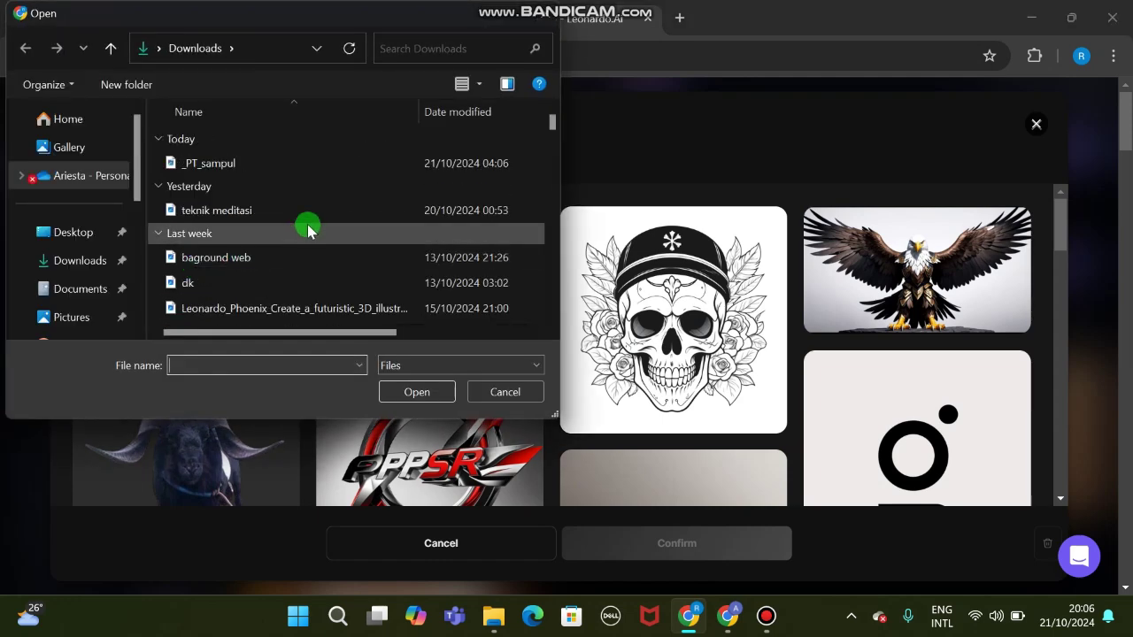
click(467, 48)
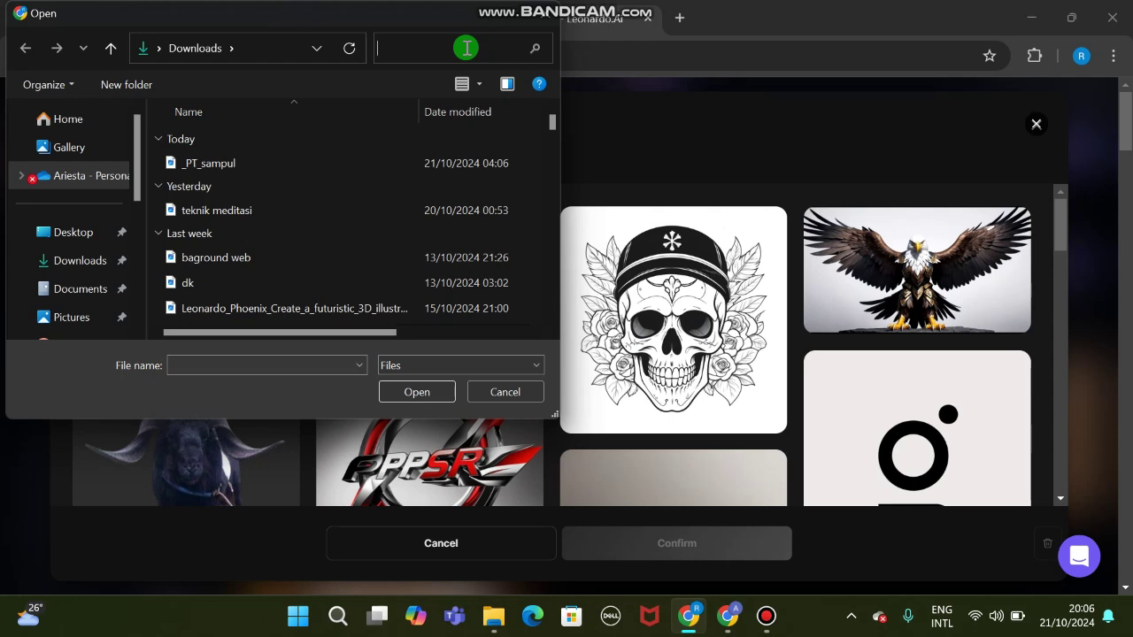
text(logo)
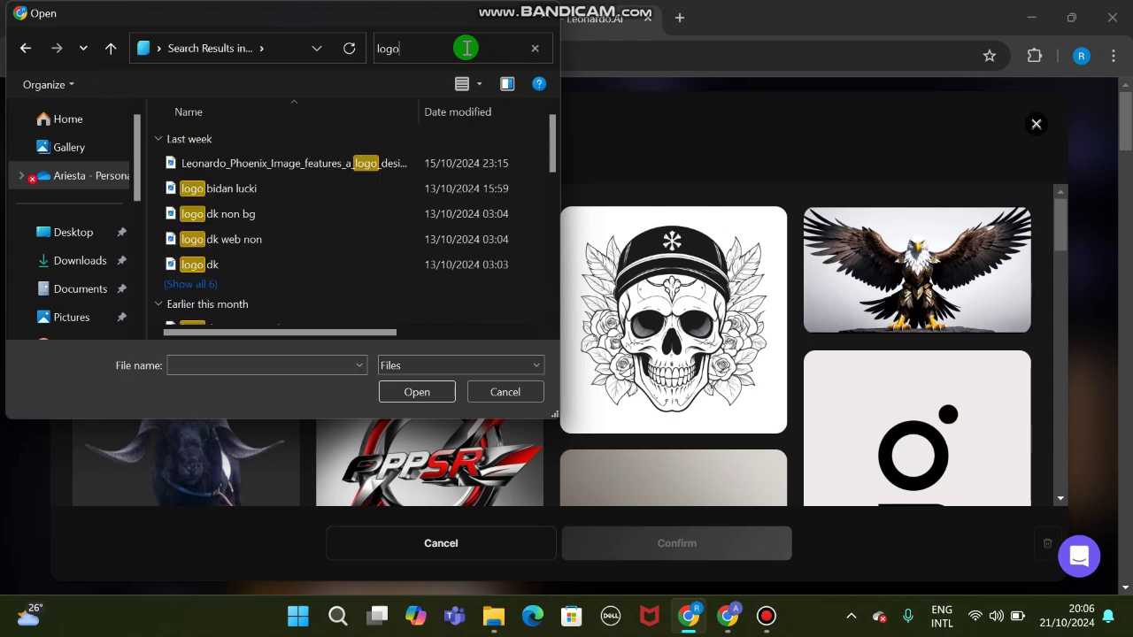
text( dorang)
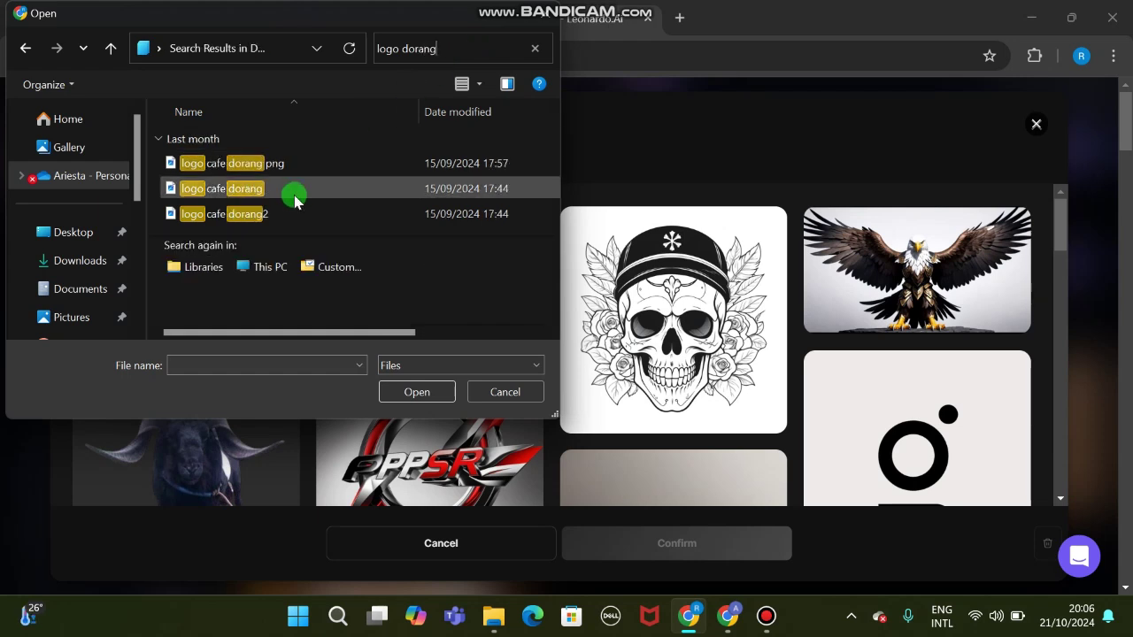
click(286, 164)
click(239, 190)
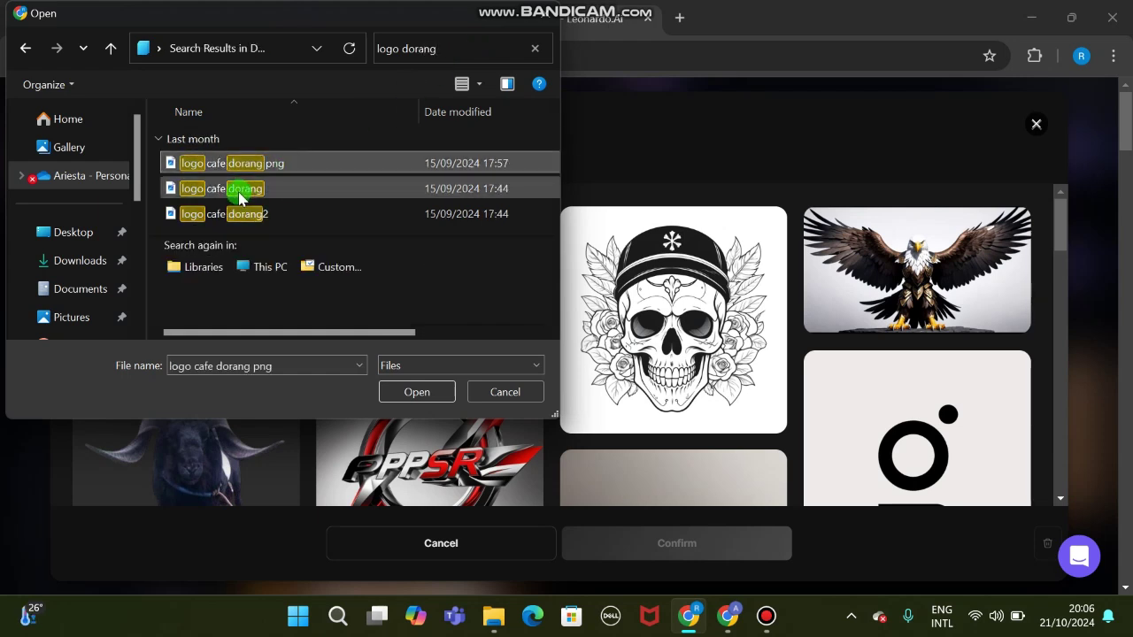
click(417, 393)
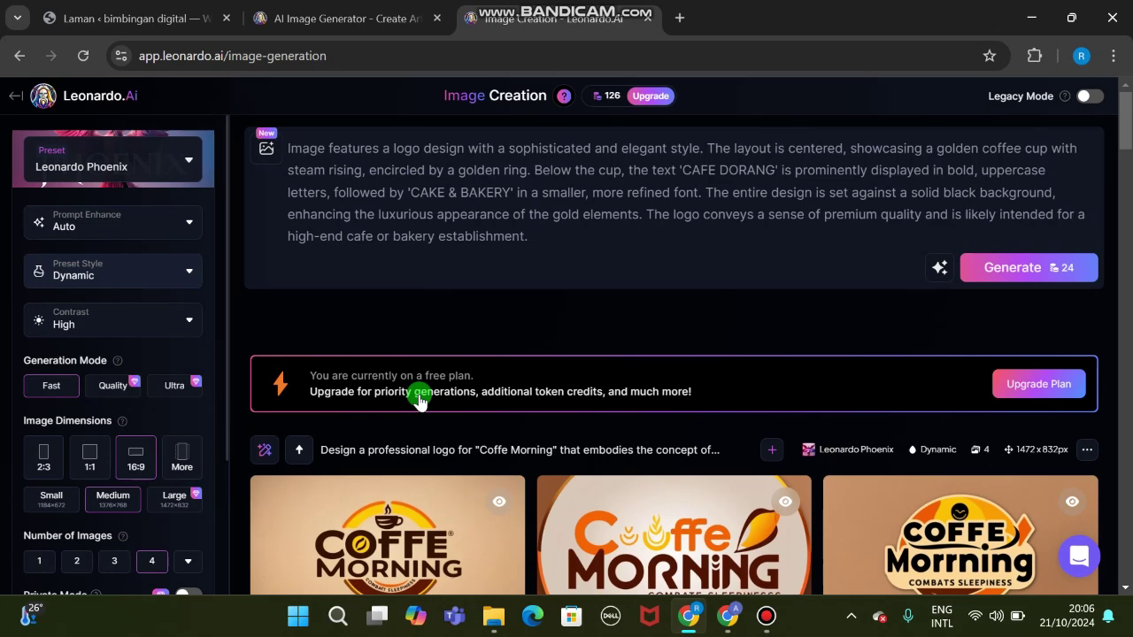
- Reopen the Describe With AI image selection, examine the uploaded Cafe Dorang logo and close the selection
click(940, 266)
click(825, 434)
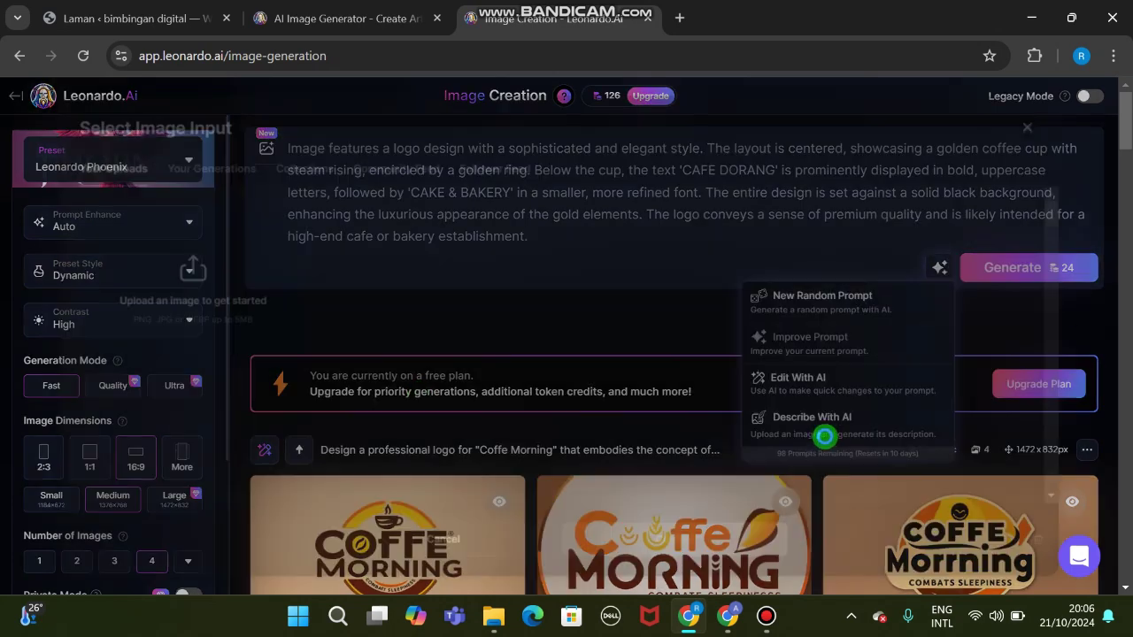
scroll(256, 394, down, 1)
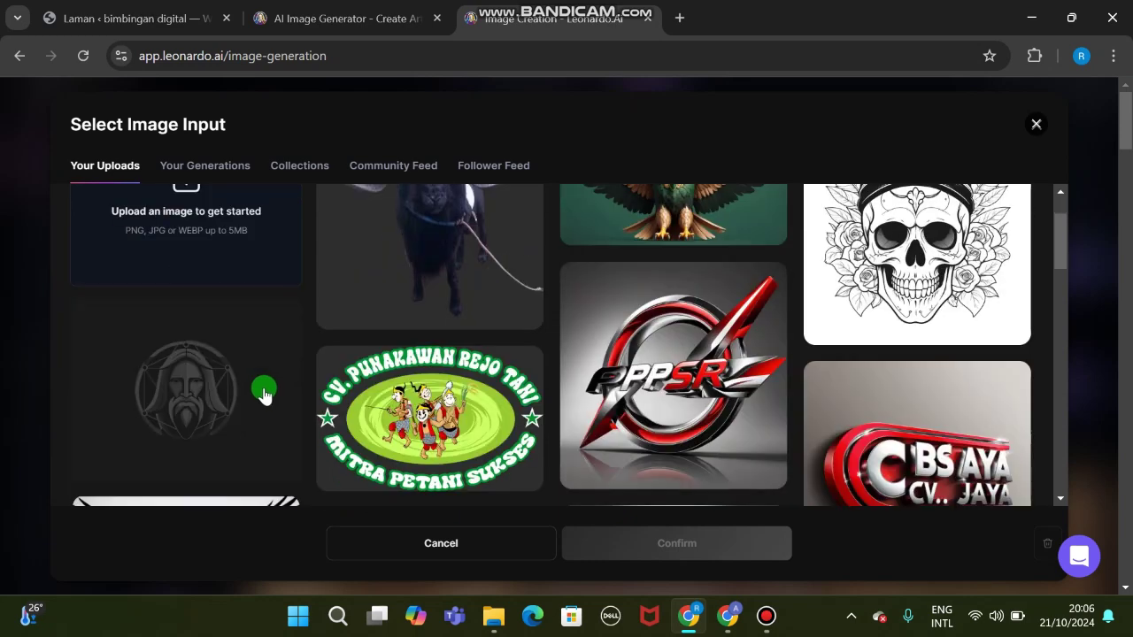
scroll(263, 396, down, 1)
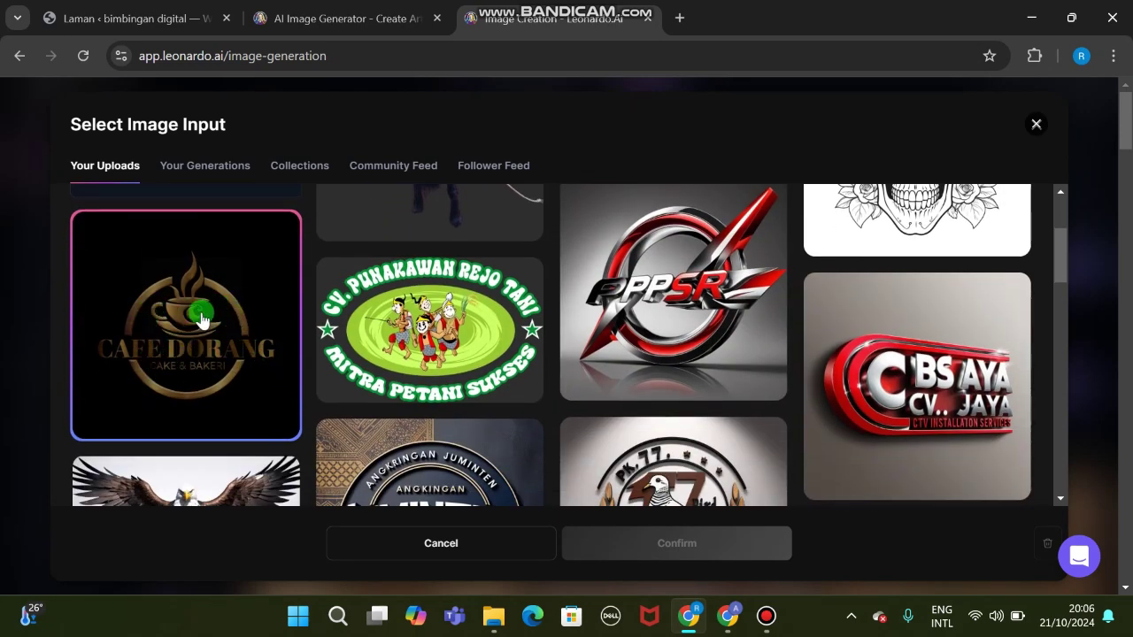
scroll(202, 318, up, 2)
scroll(235, 421, down, 1)
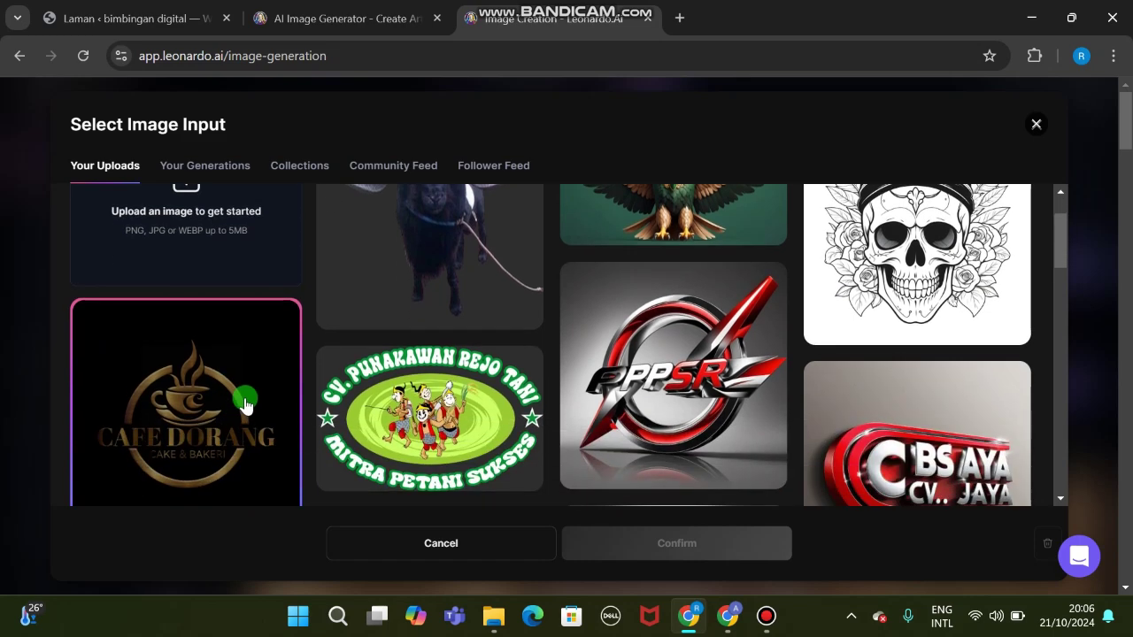
scroll(236, 394, up, 1)
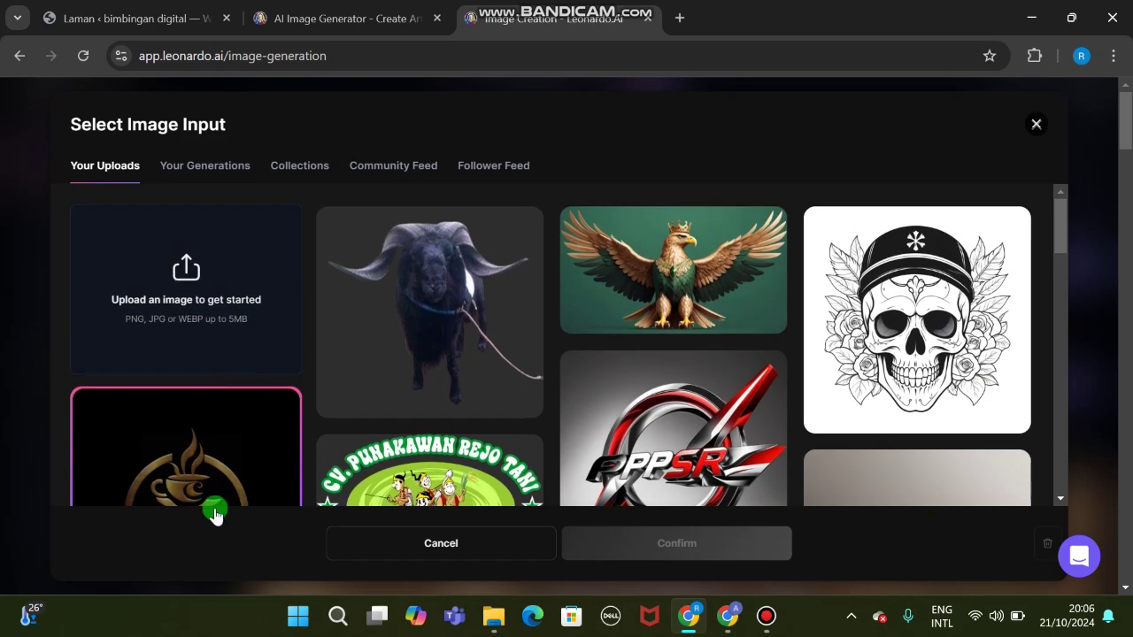
click(1036, 124)
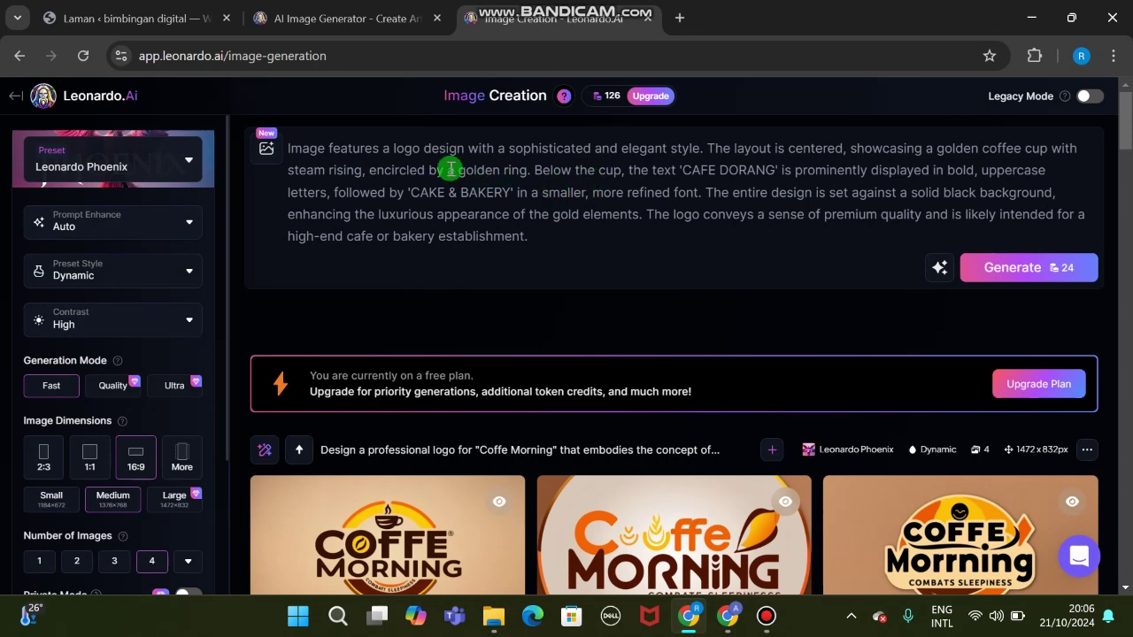
- Replace the name 'CAFE DORANG' in the generated prompt with 'caffe morning'
click(778, 183)
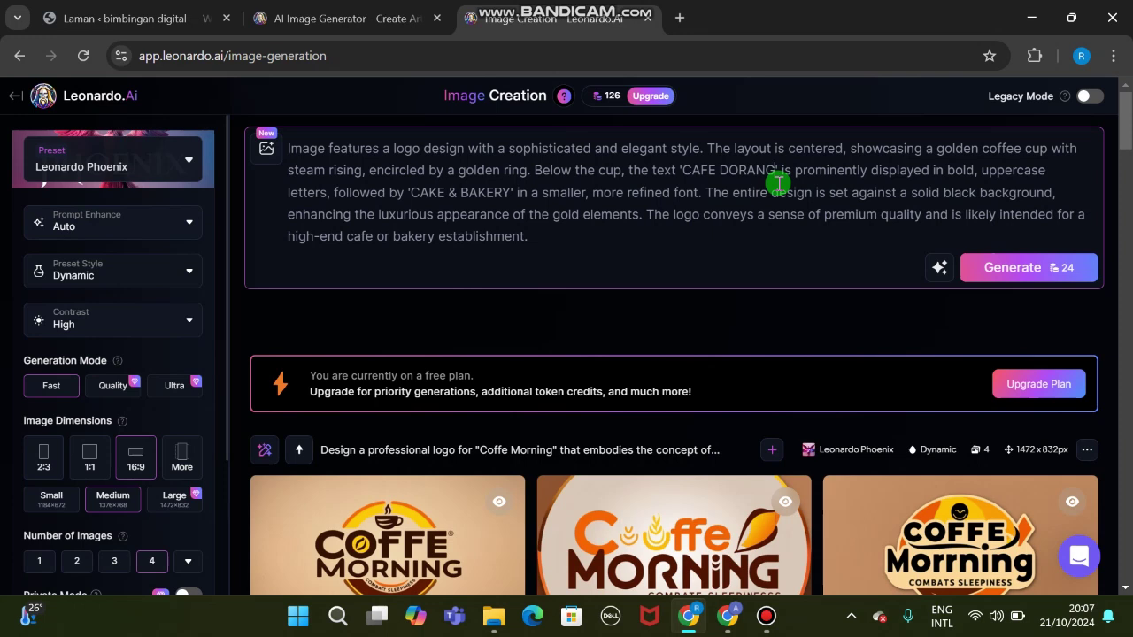
key(BackSpace)
key(BackSpace)
key(BackSpace)
key(BackSpace)
key(BackSpace)
key(BackSpace)
key(BackSpace)
key(BackSpace)
key(BackSpace)
key(BackSpace)
key(BackSpace)
text(caffe )
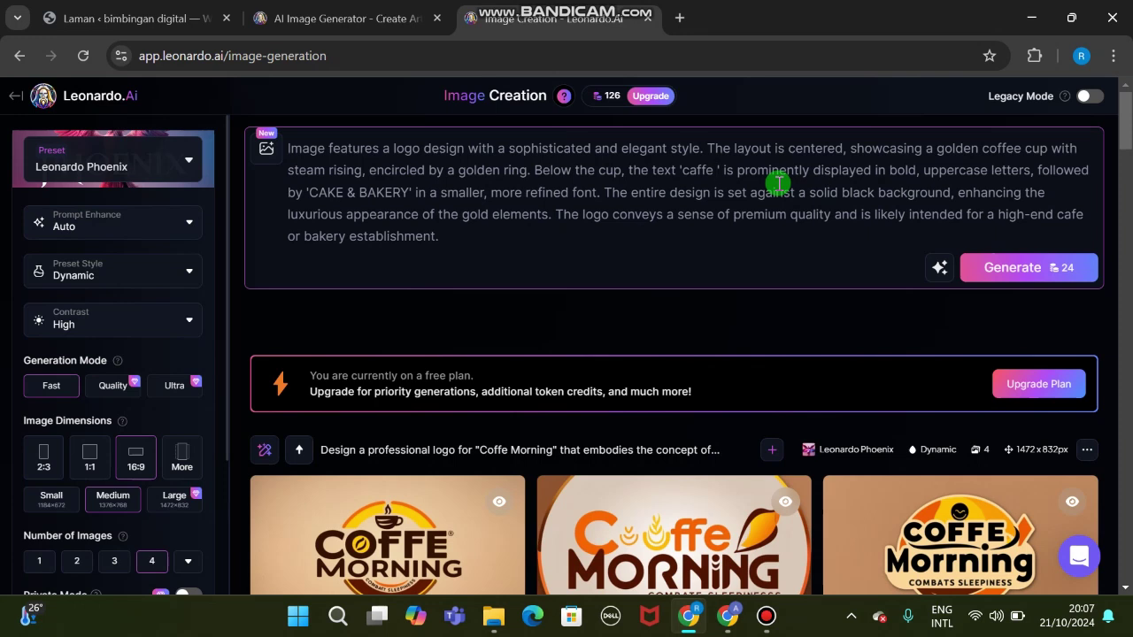
text(morning)
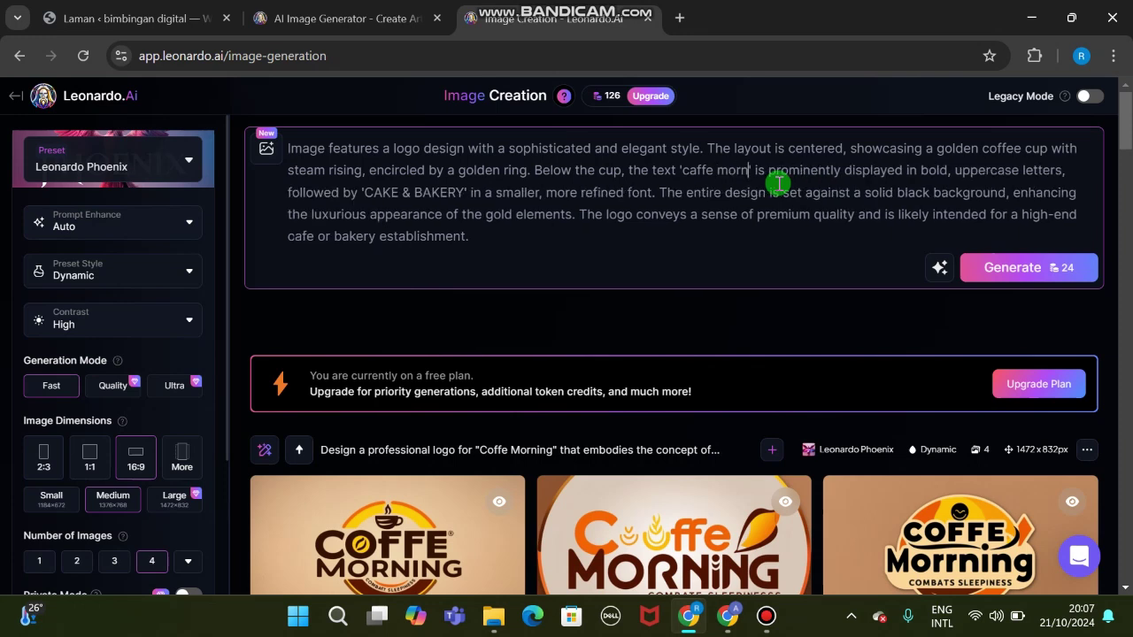
- Replace 'CAKE & BAKERY' in the prompt with 'coffe and food' and generate the images
click(465, 193)
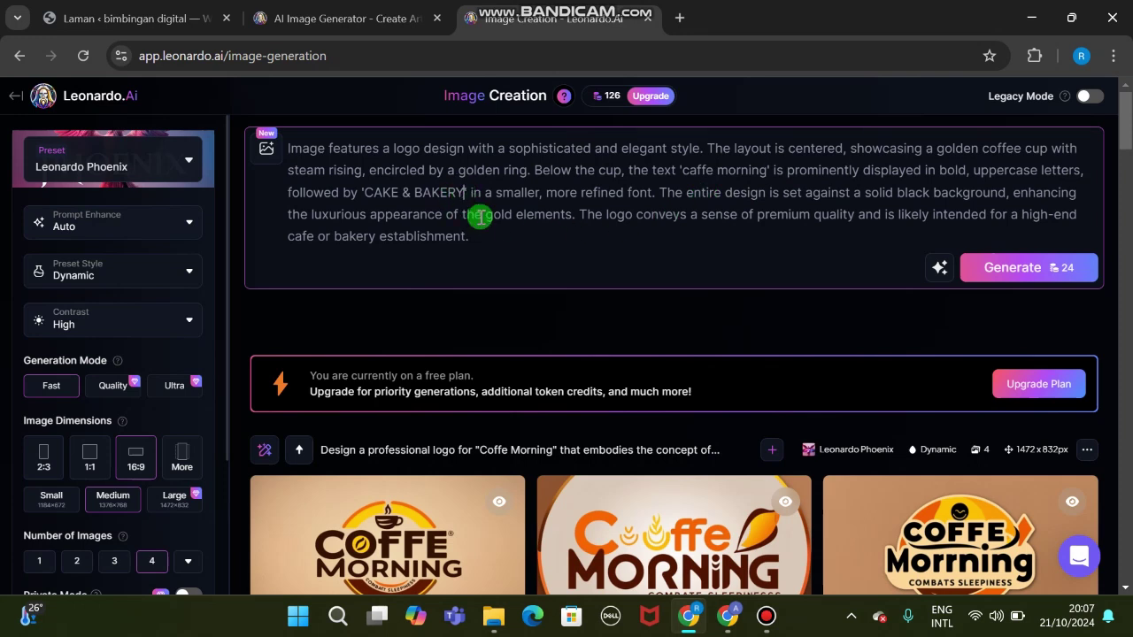
key(BackSpace)
key(BackSpace)
key(BackSpace)
key(BackSpace)
key(BackSpace)
key(BackSpace)
key(BackSpace)
key(BackSpace)
key(BackSpace)
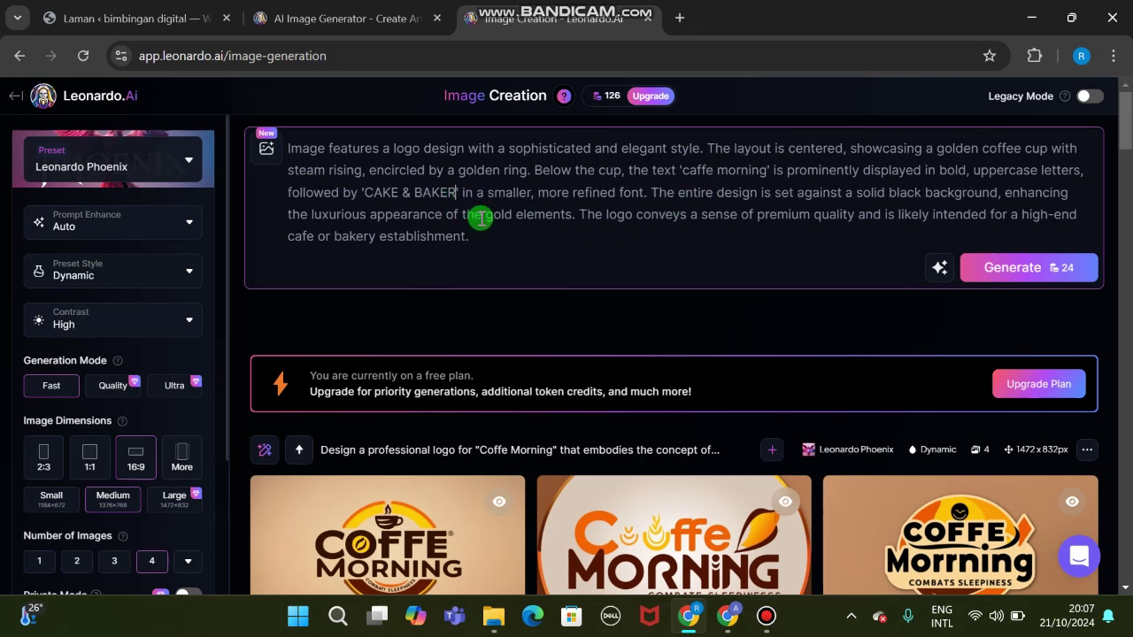
key(BackSpace)
key(BackSpace)
key(BackSpace)
key(BackSpace)
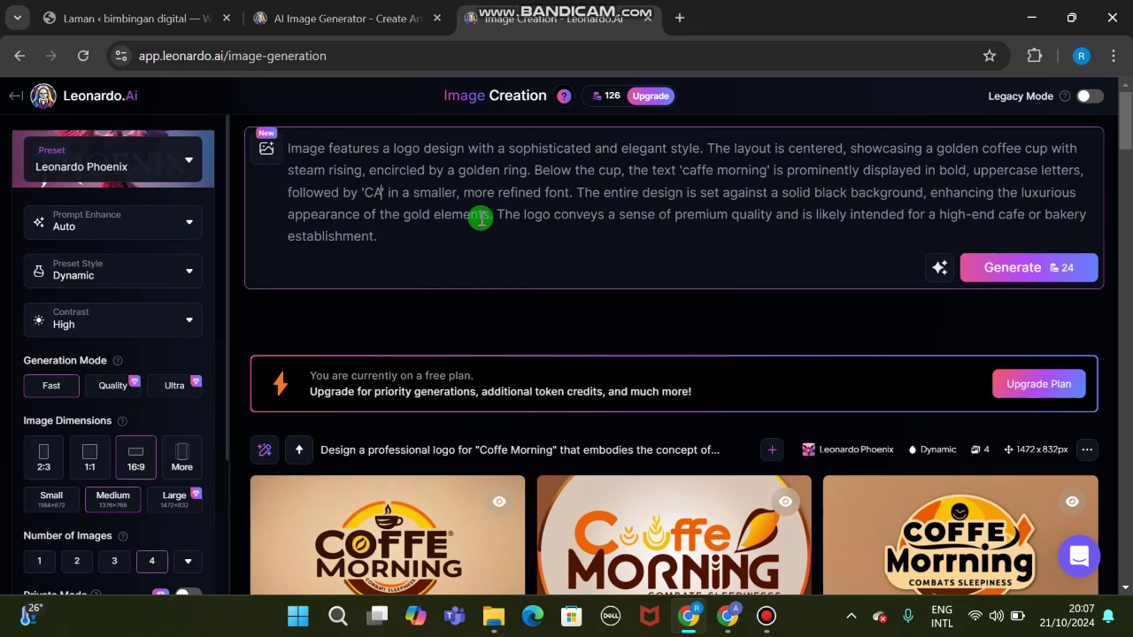
text(c)
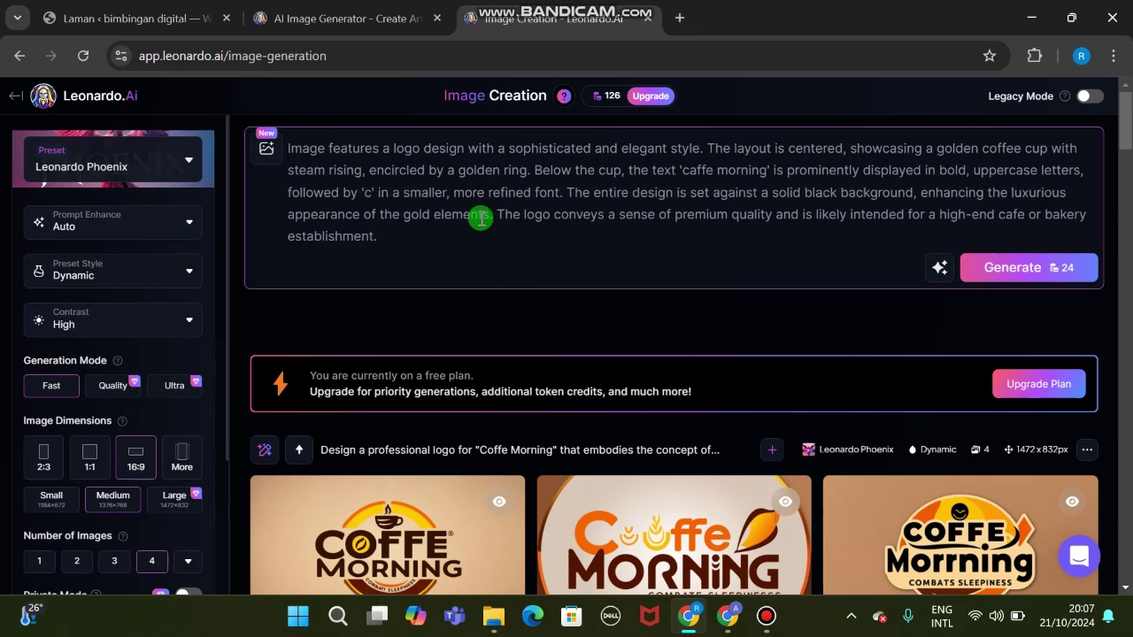
text(offe)
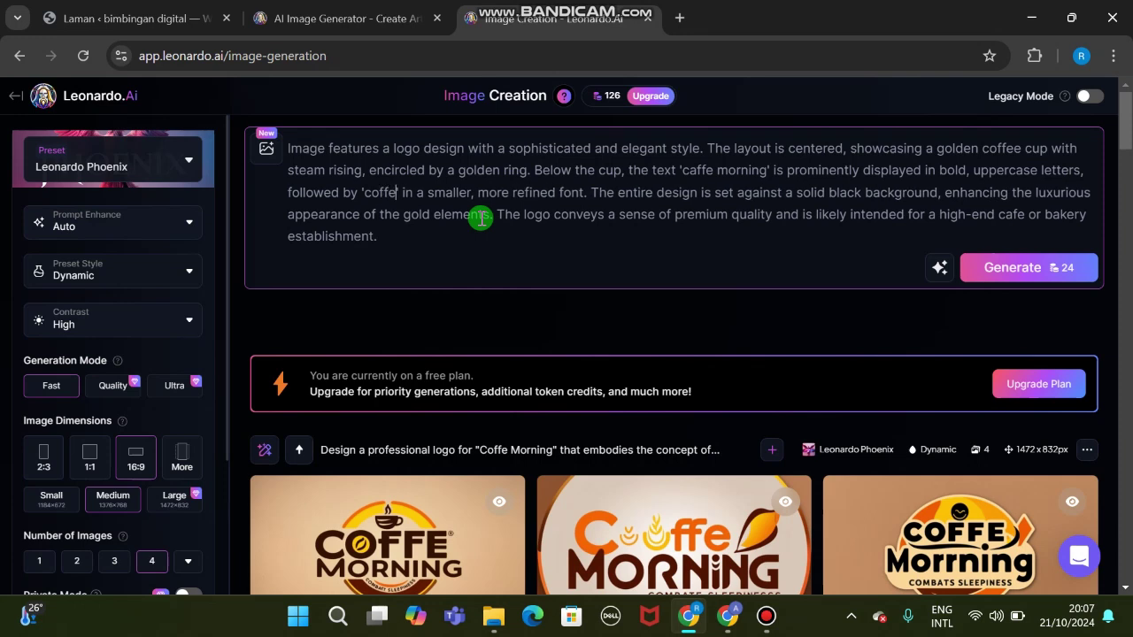
text( and foo)
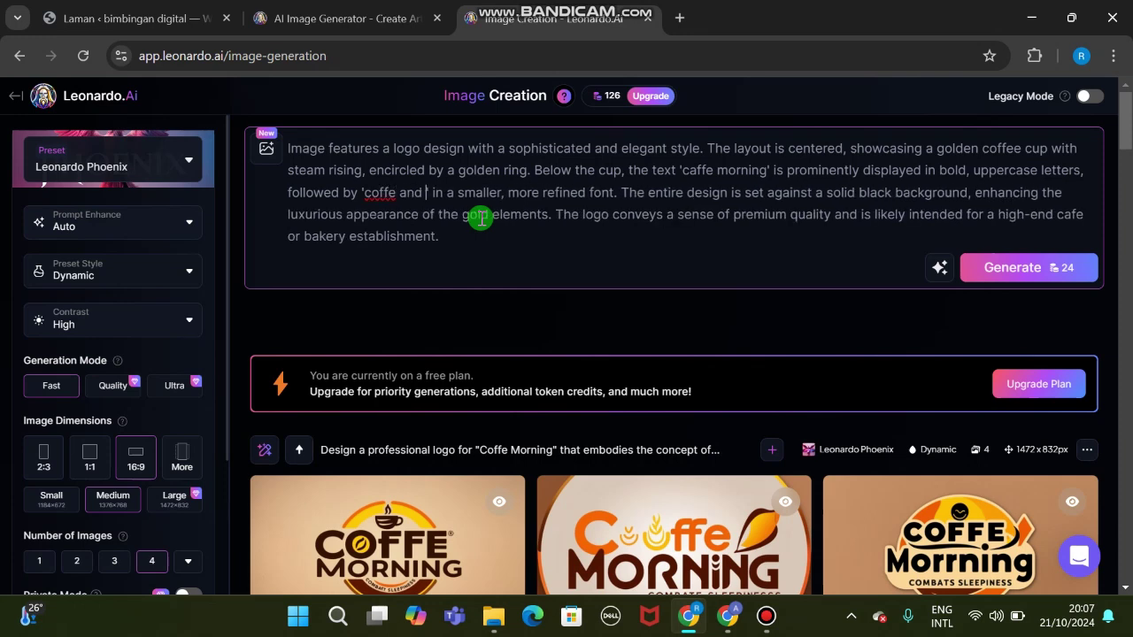
text(d)
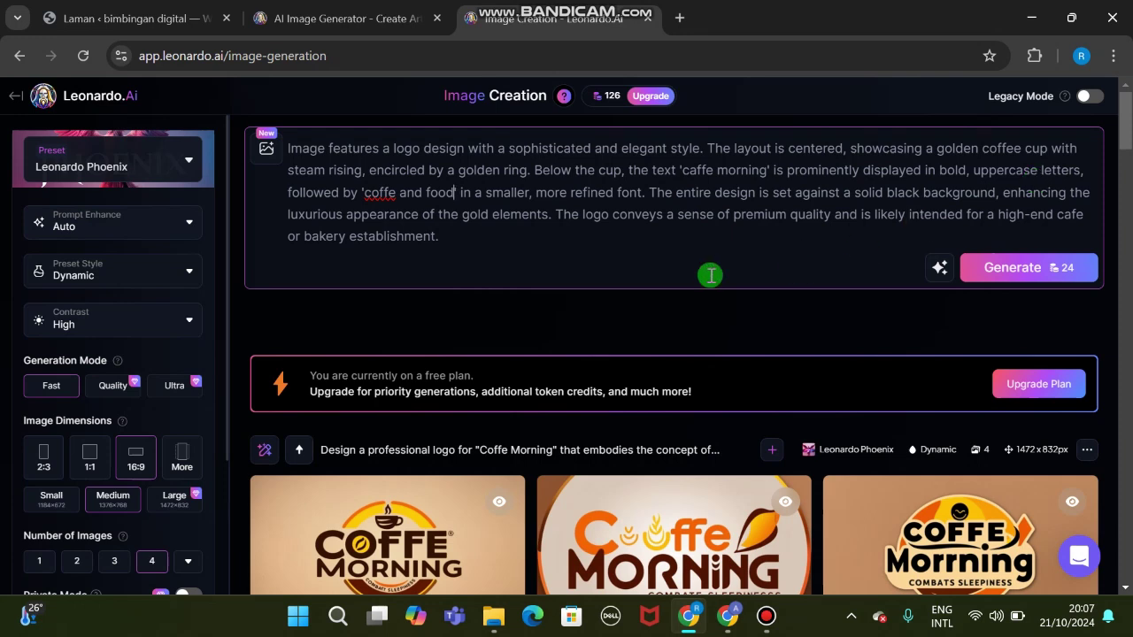
click(1009, 268)
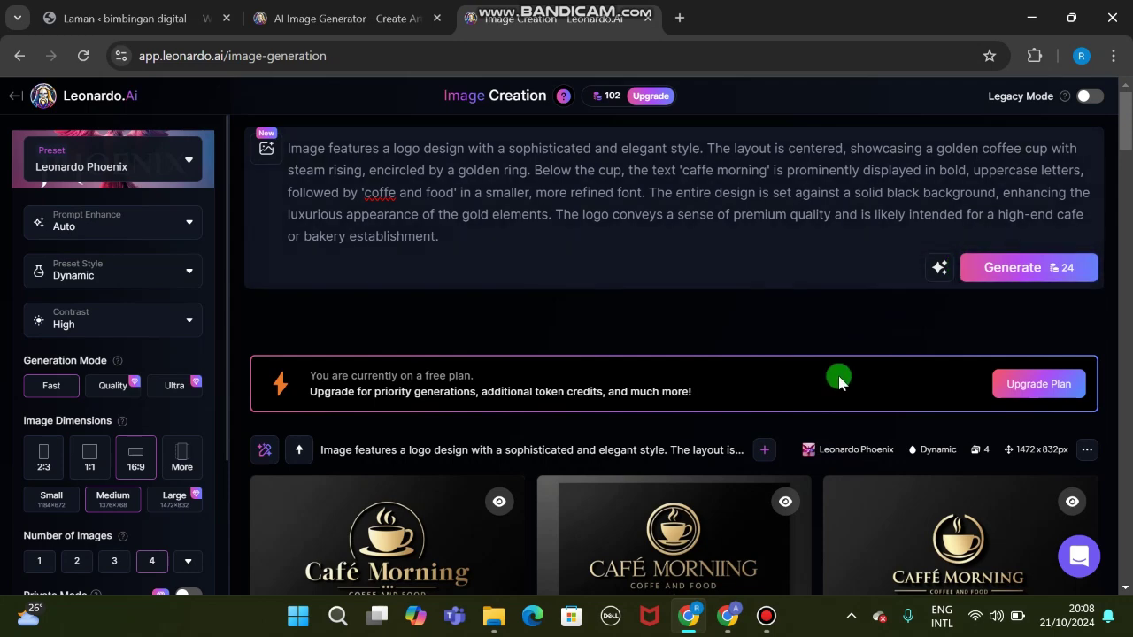
- Examine the first newly generated black-and-gold logo at enlarged size and close its preview
scroll(835, 379, down, 2)
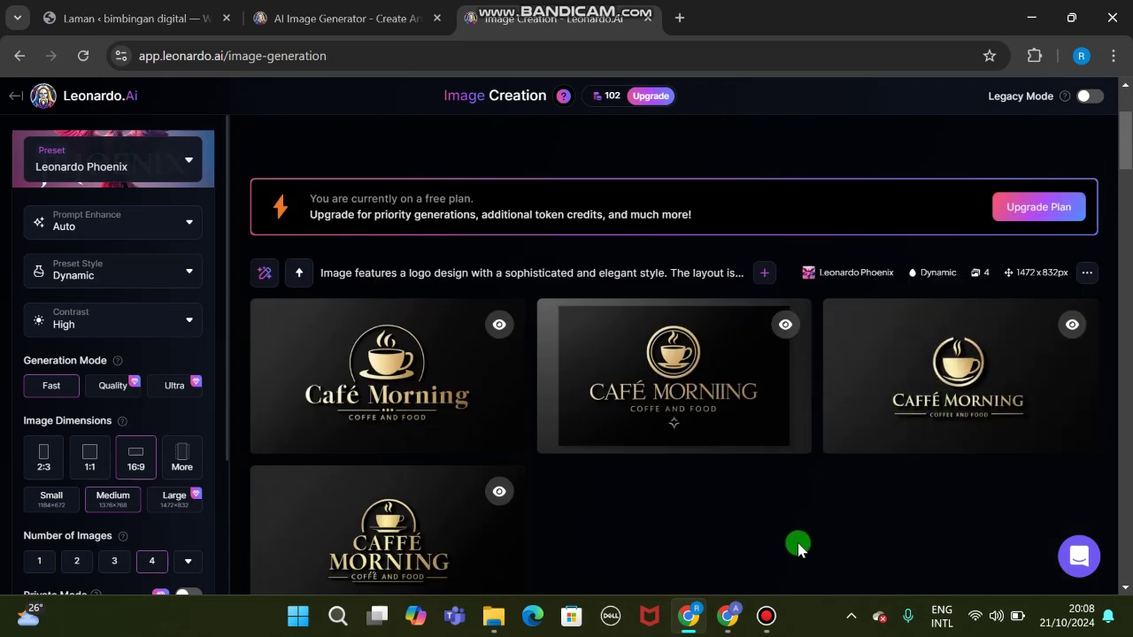
scroll(785, 552, down, 1)
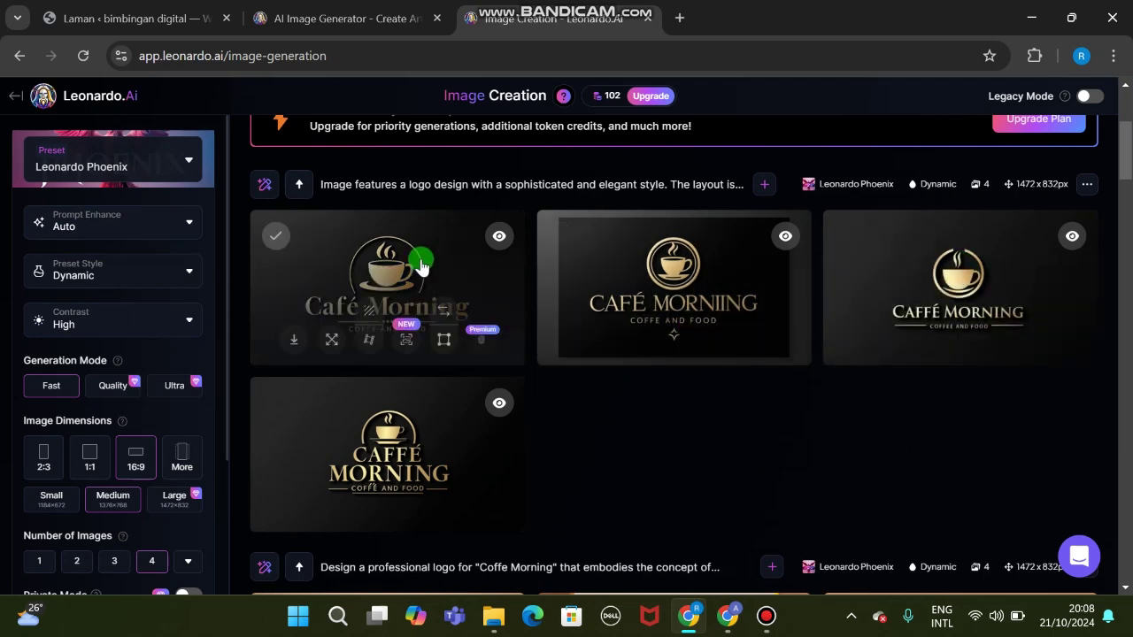
click(422, 265)
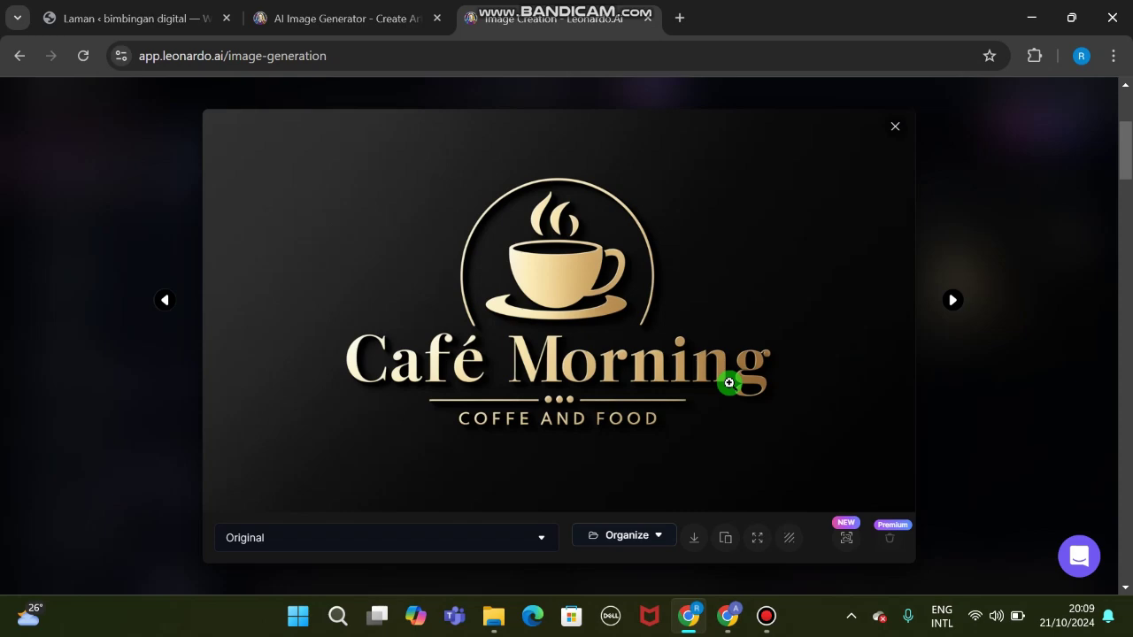
click(899, 128)
- Open the Describe With AI image selection and select the uploaded Cafe Dorang logo
scroll(937, 219, up, 2)
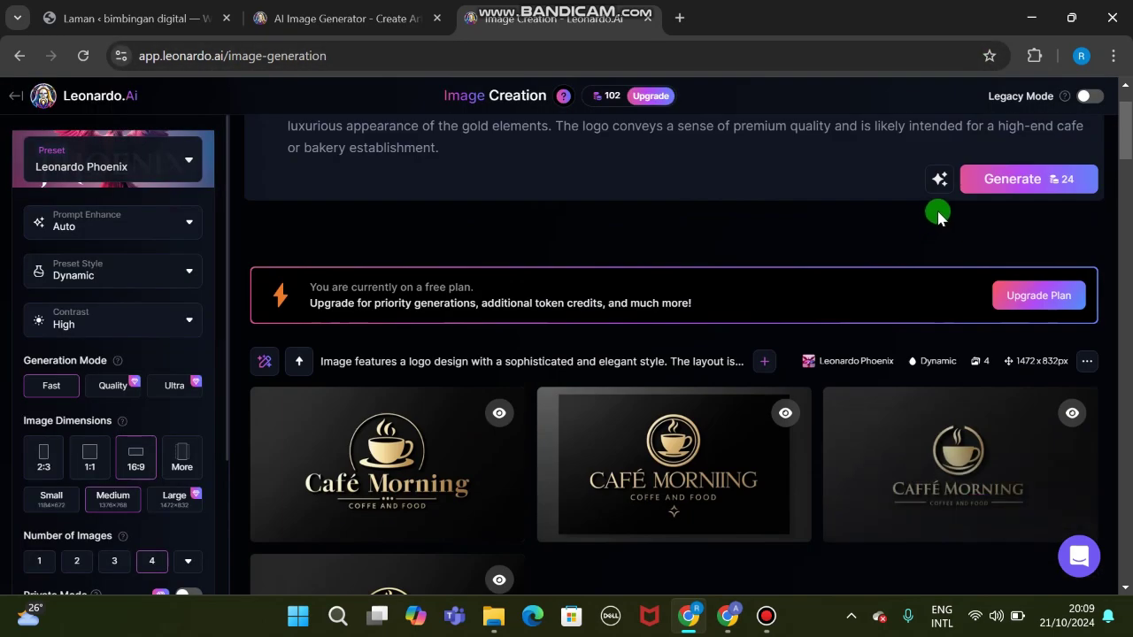
click(940, 179)
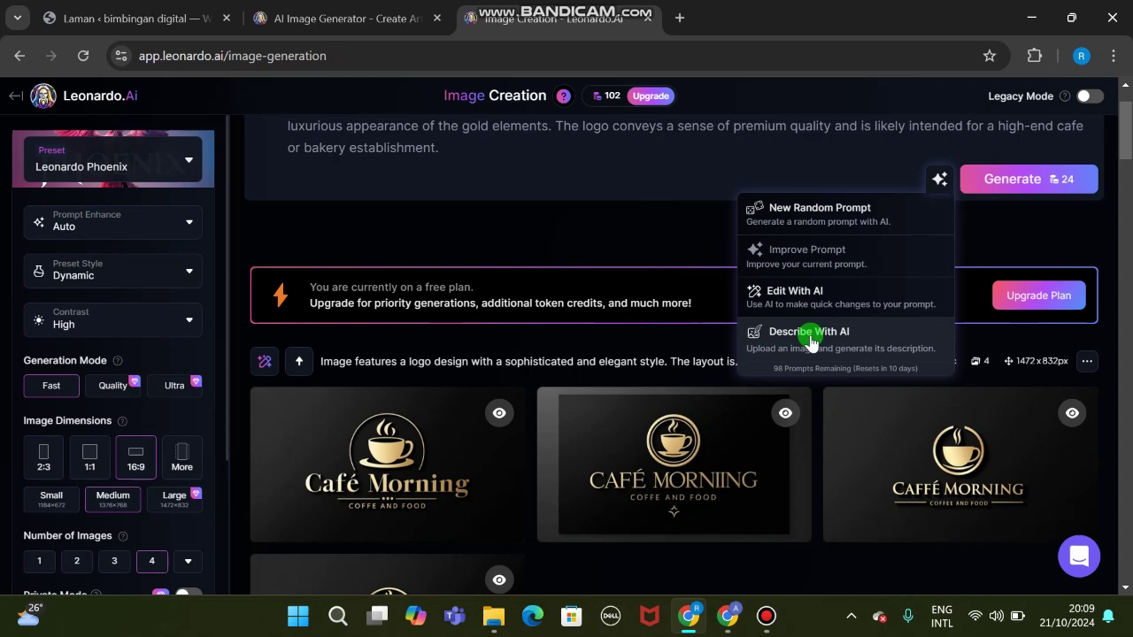
click(810, 335)
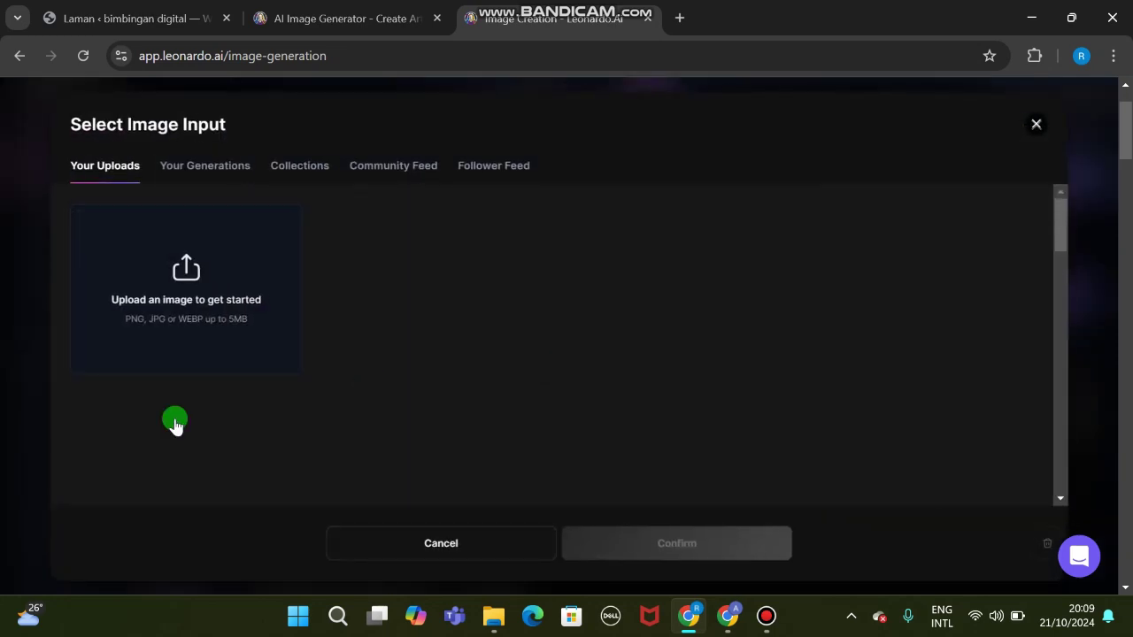
click(174, 423)
scroll(177, 417, down, 2)
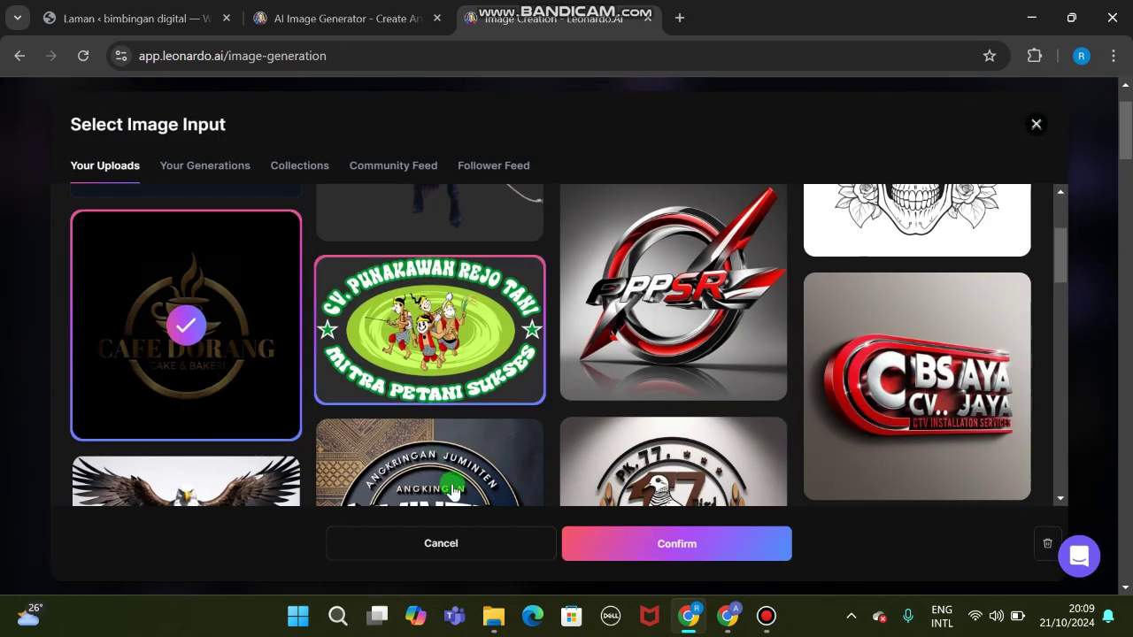
- Switch to File Explorer, search Downloads for "caffe dorang" and preview the matching logo files
click(493, 610)
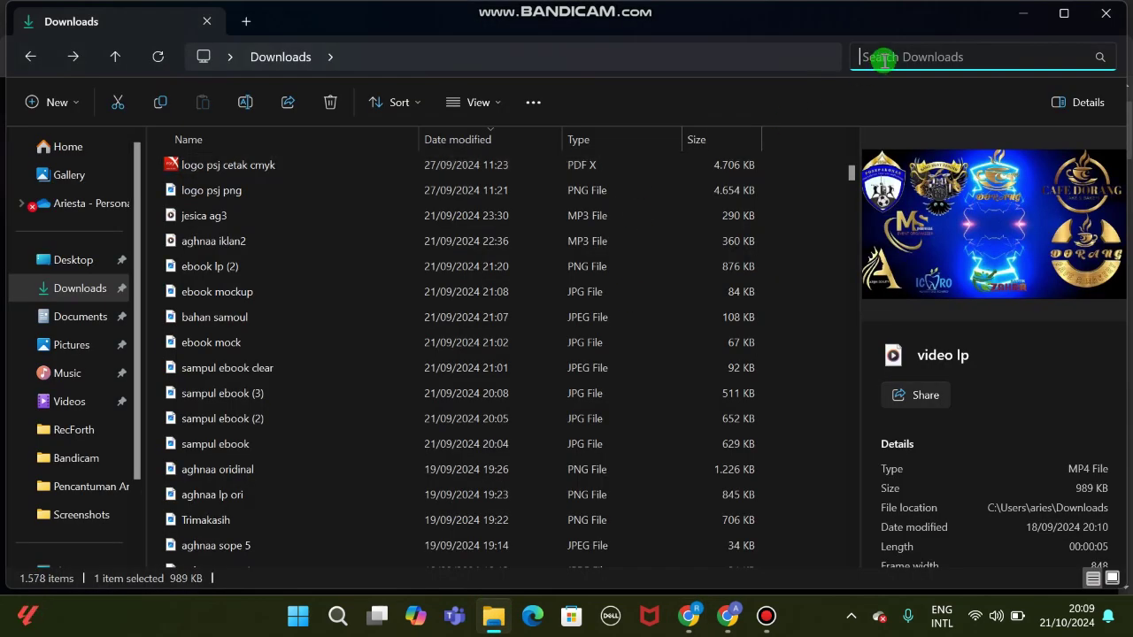
text(caffe d)
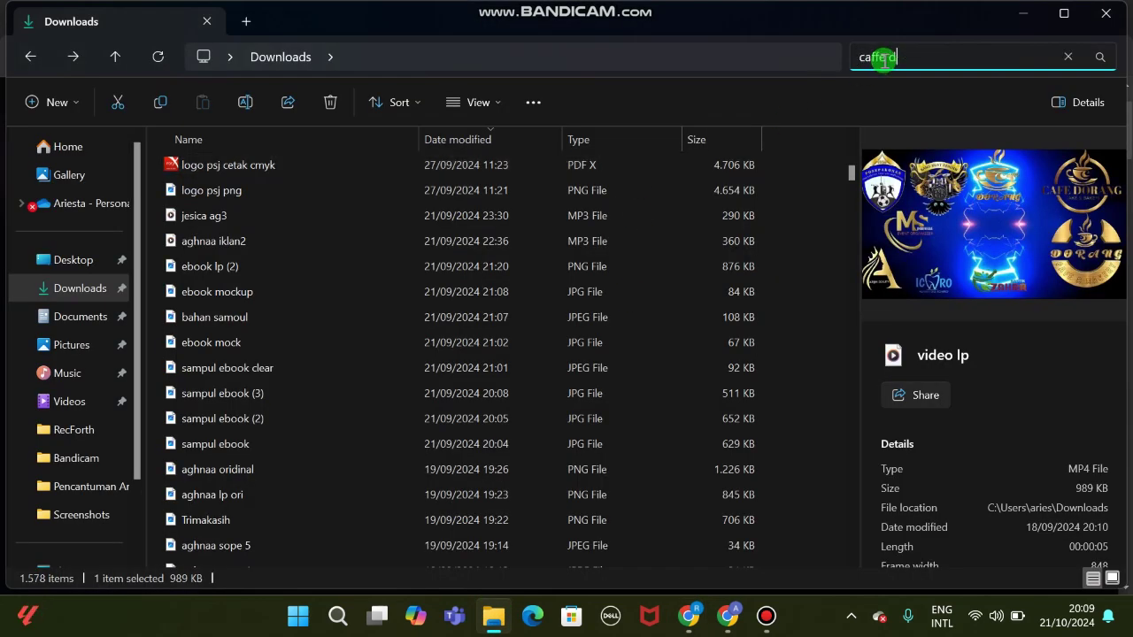
text(orang)
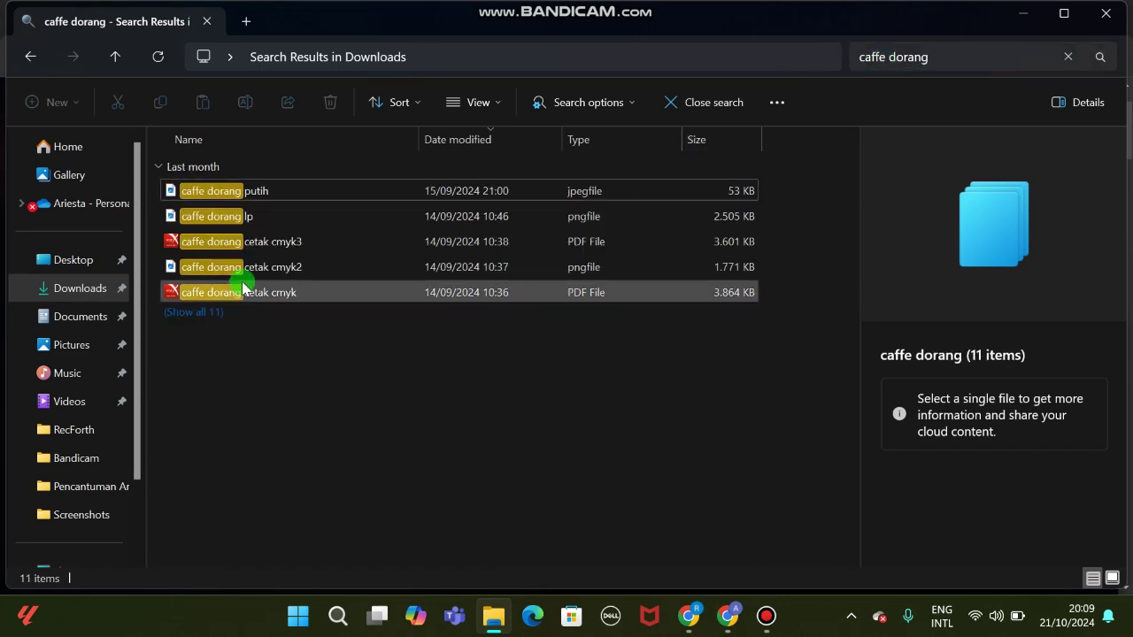
click(230, 195)
click(232, 221)
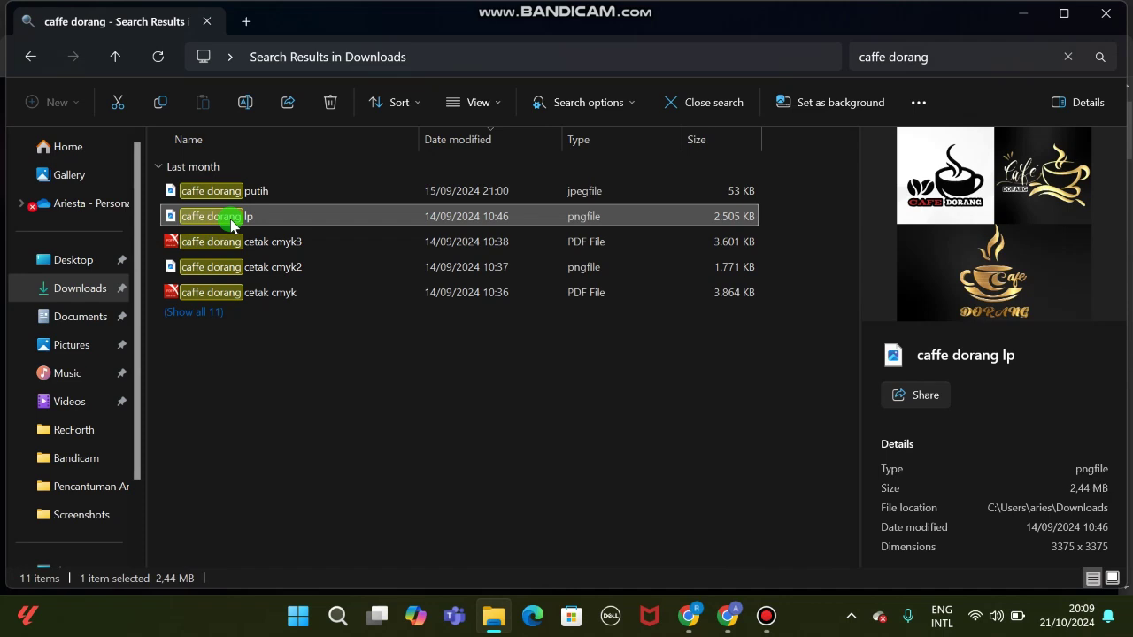
click(232, 239)
click(245, 271)
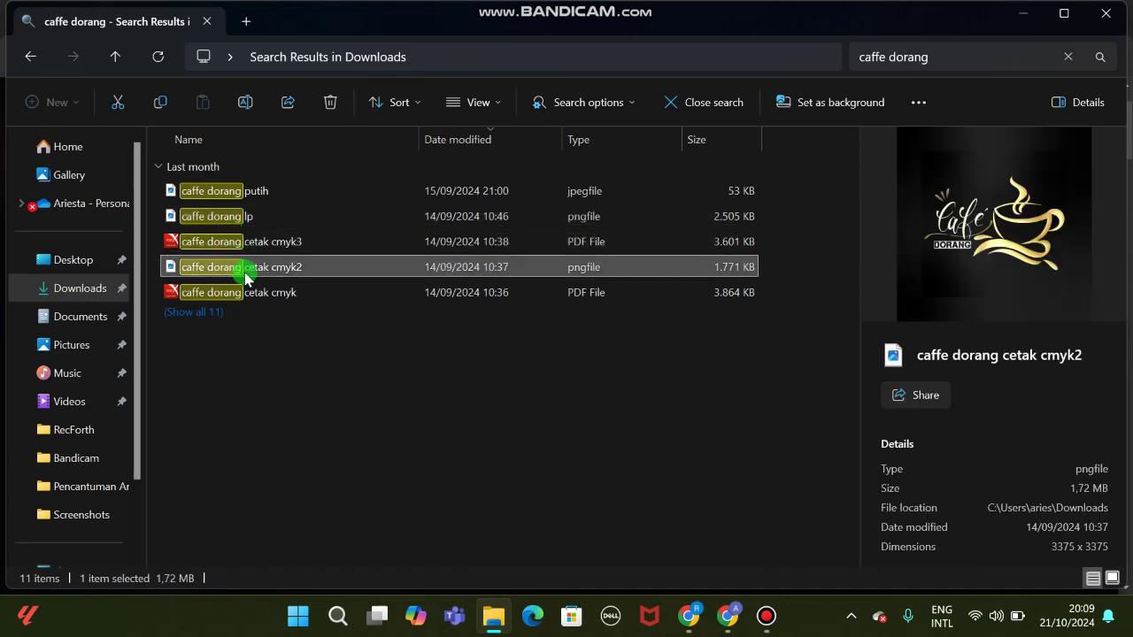
click(227, 190)
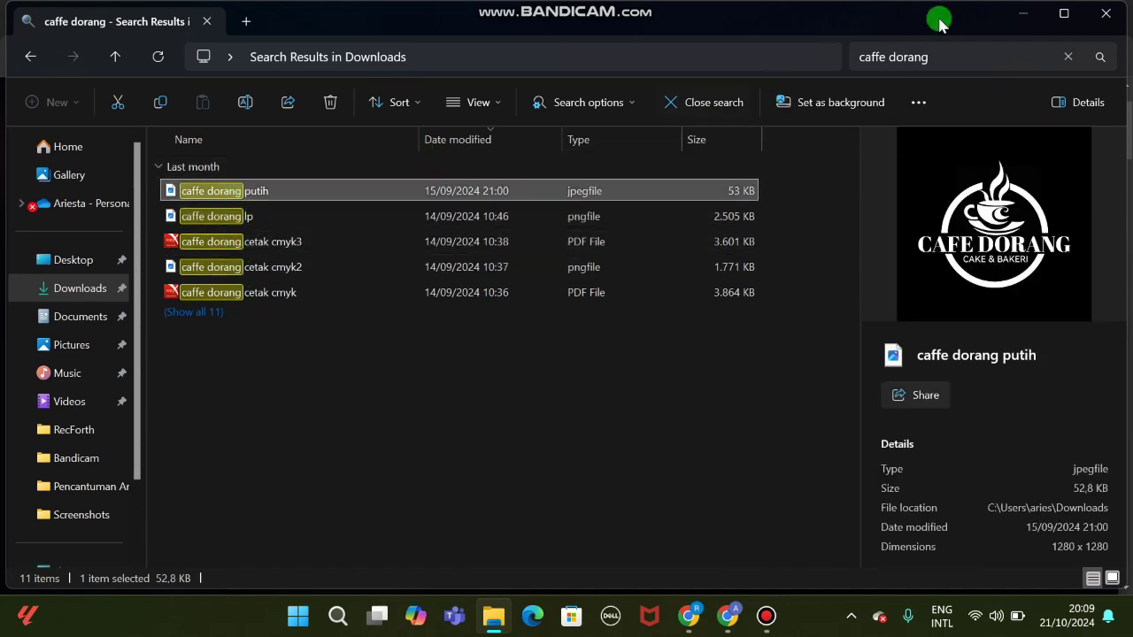
- Clear the "caffe dorang" search in Downloads
click(941, 55)
key(BackSpace)
key(BackSpace)
key(BackSpace)
key(BackSpace)
key(BackSpace)
key(BackSpace)
key(BackSpace)
key(BackSpace)
key(BackSpace)
key(BackSpace)
key(BackSpace)
key(BackSpace)
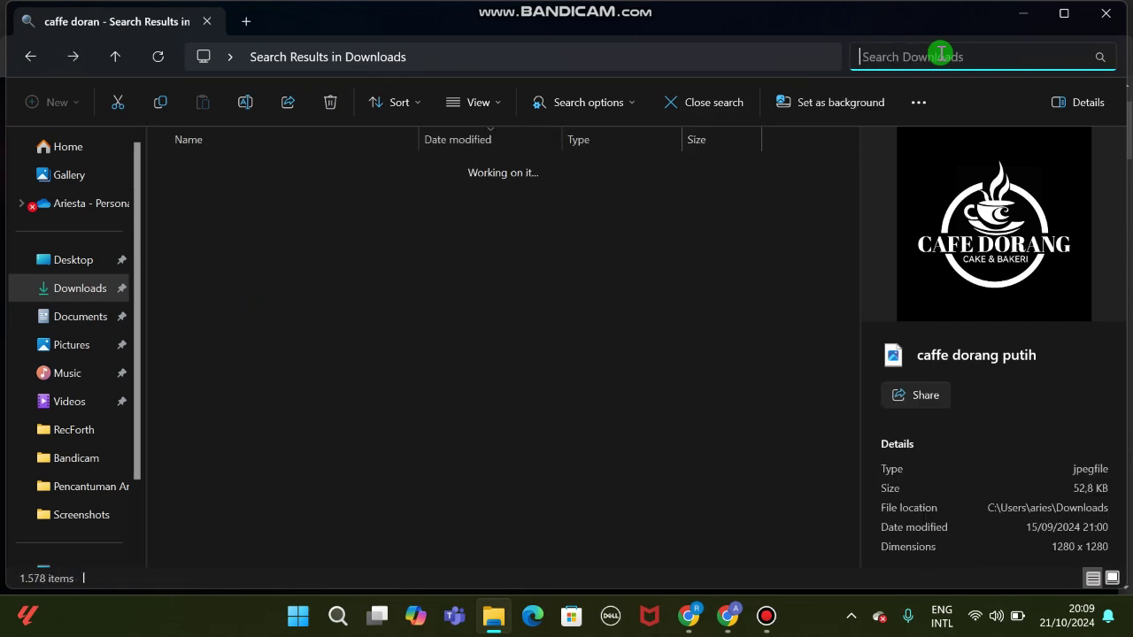
text(go dor)
key(BackSpace)
key(BackSpace)
key(BackSpace)
key(BackSpace)
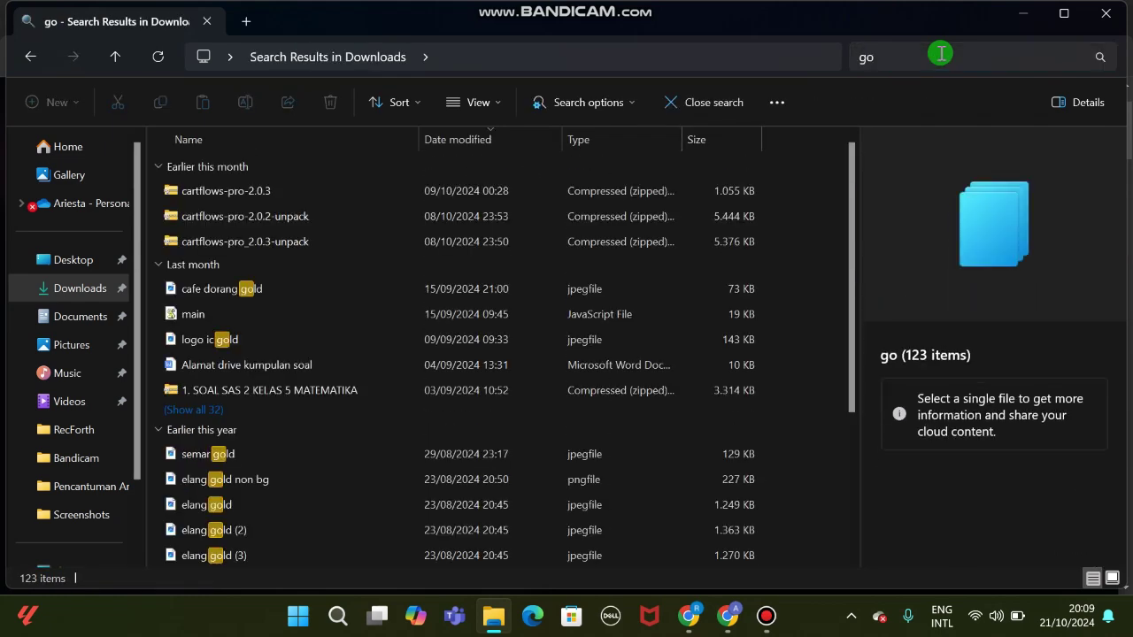
click(940, 53)
key(BackSpace)
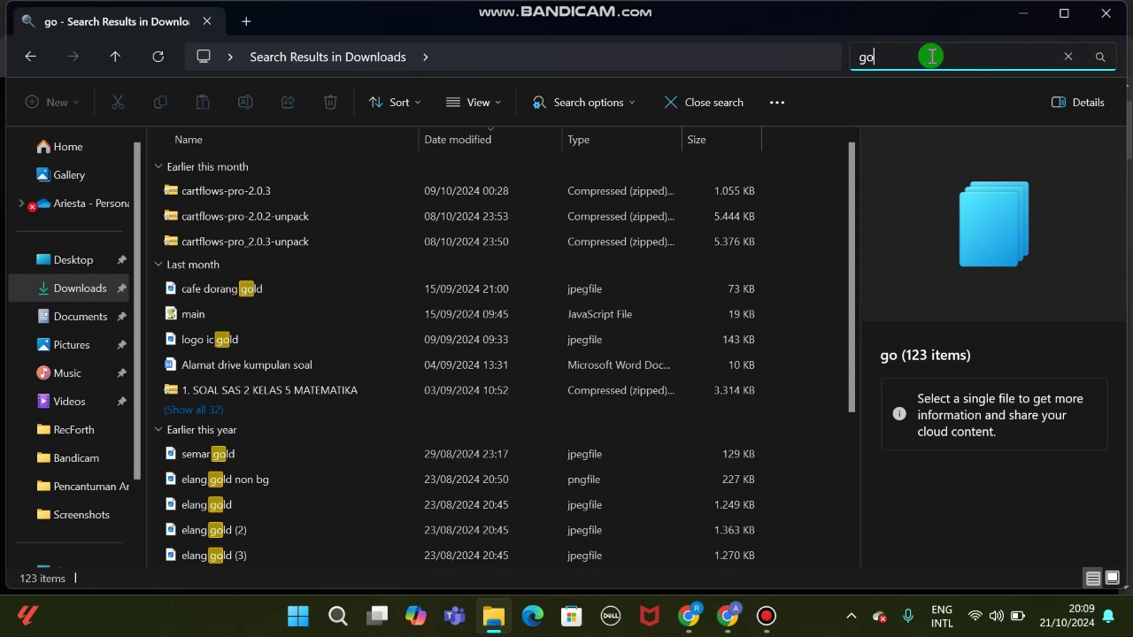
- Search Downloads for "logo dorang" and open the "logo cafe dorang" image in a maximized viewer
text(logo do)
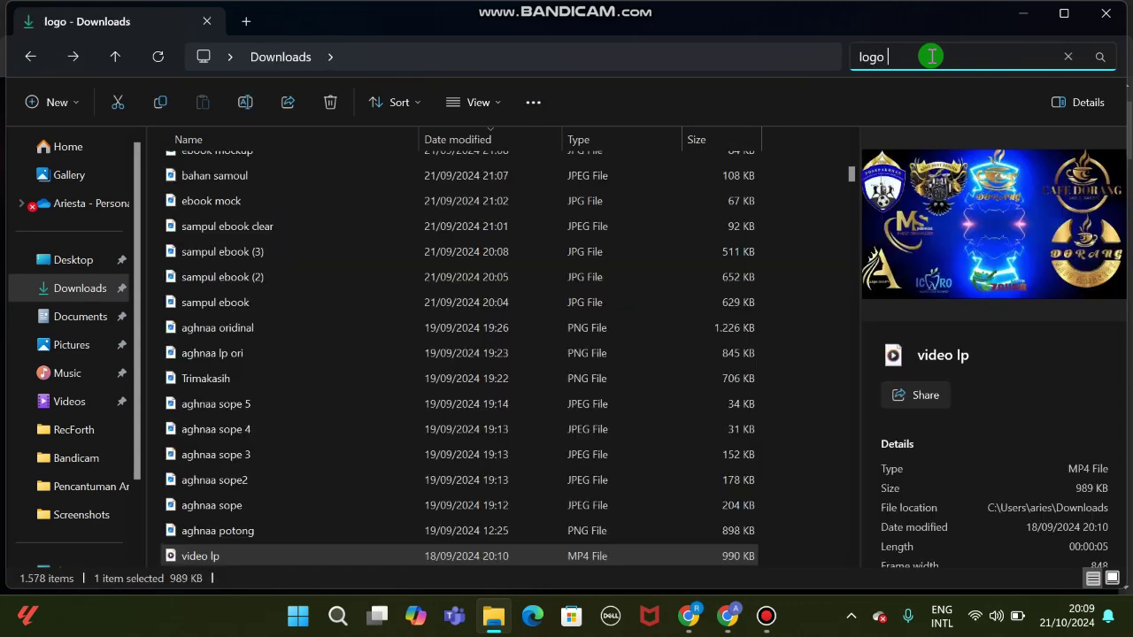
text(rang)
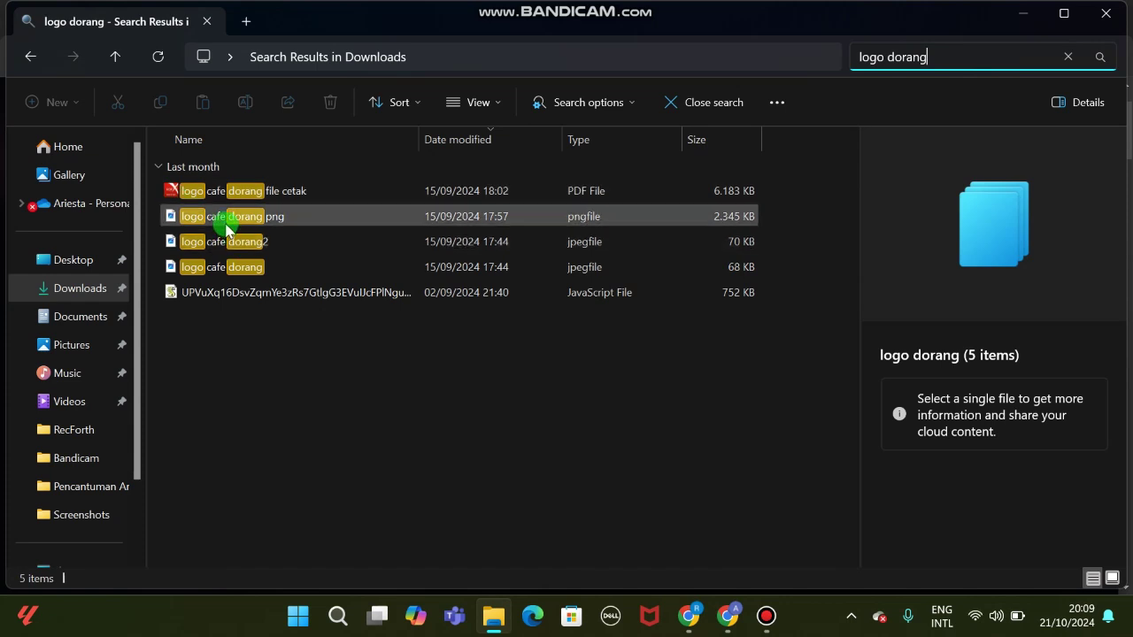
click(227, 227)
click(239, 239)
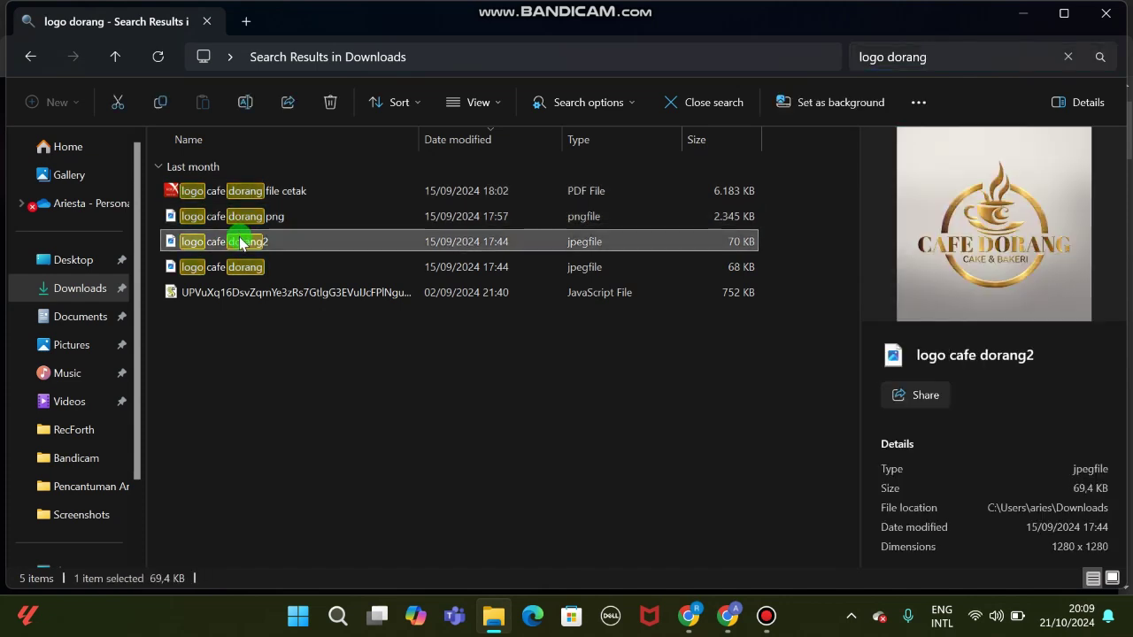
click(246, 273)
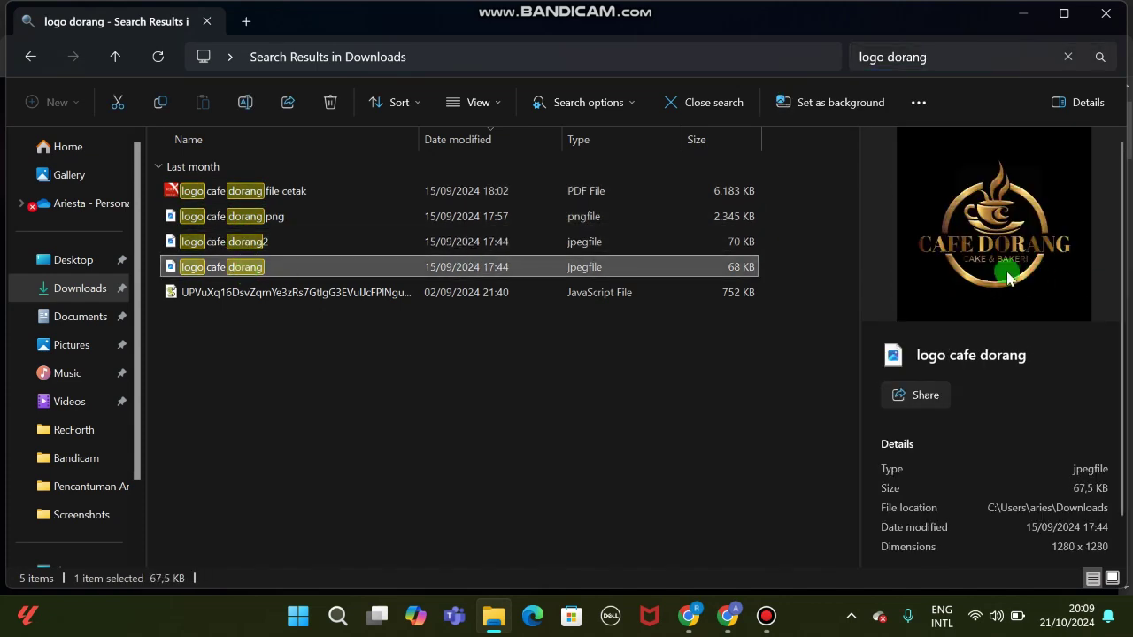
double_click(273, 265)
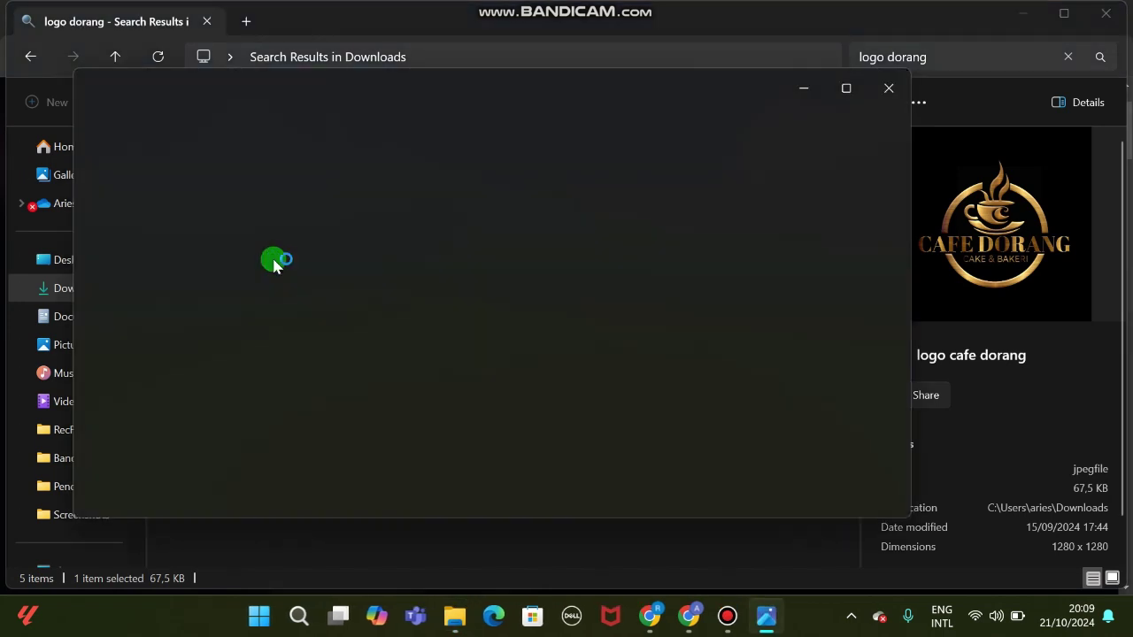
click(841, 87)
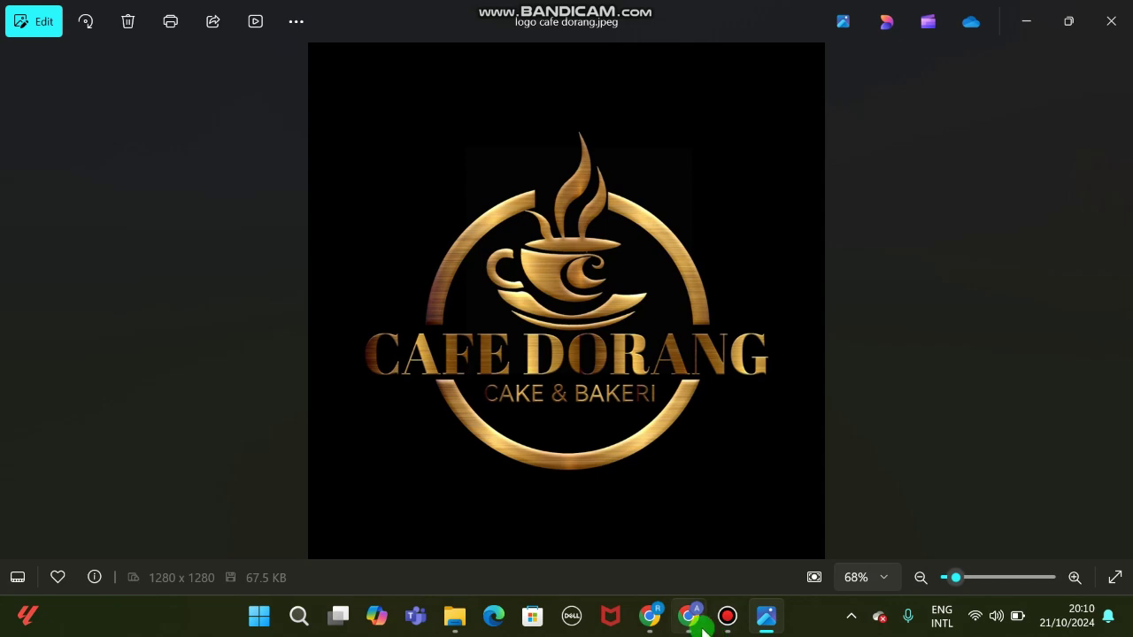
- Switch back to Leonardo.Ai, close the image selection without confirming and review the newly generated logos
mouse_move(687, 611)
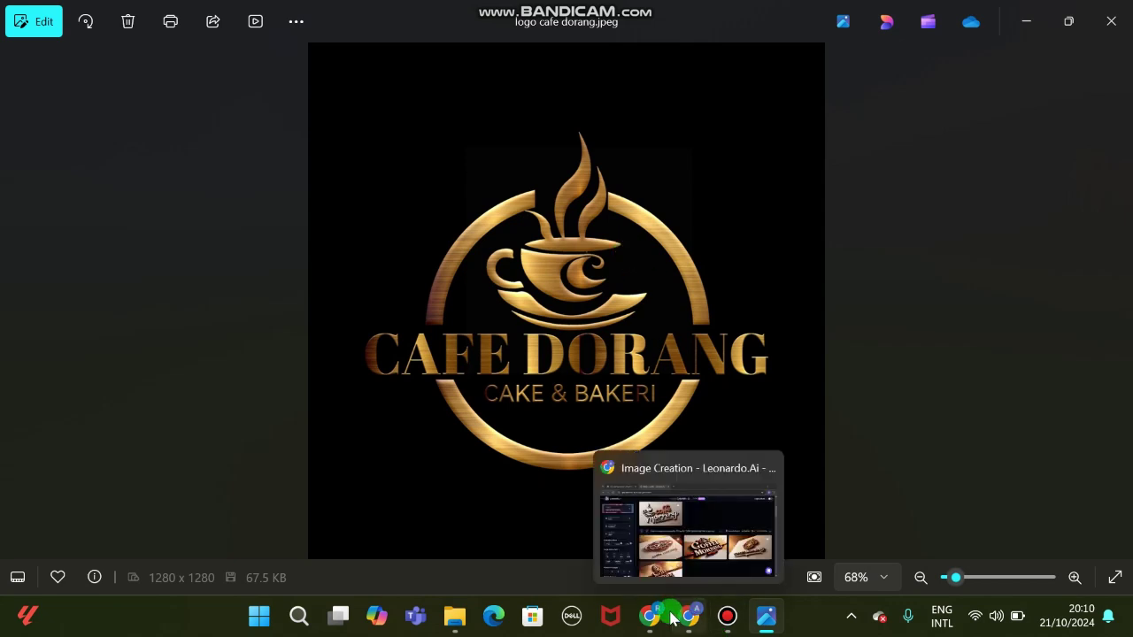
mouse_move(656, 622)
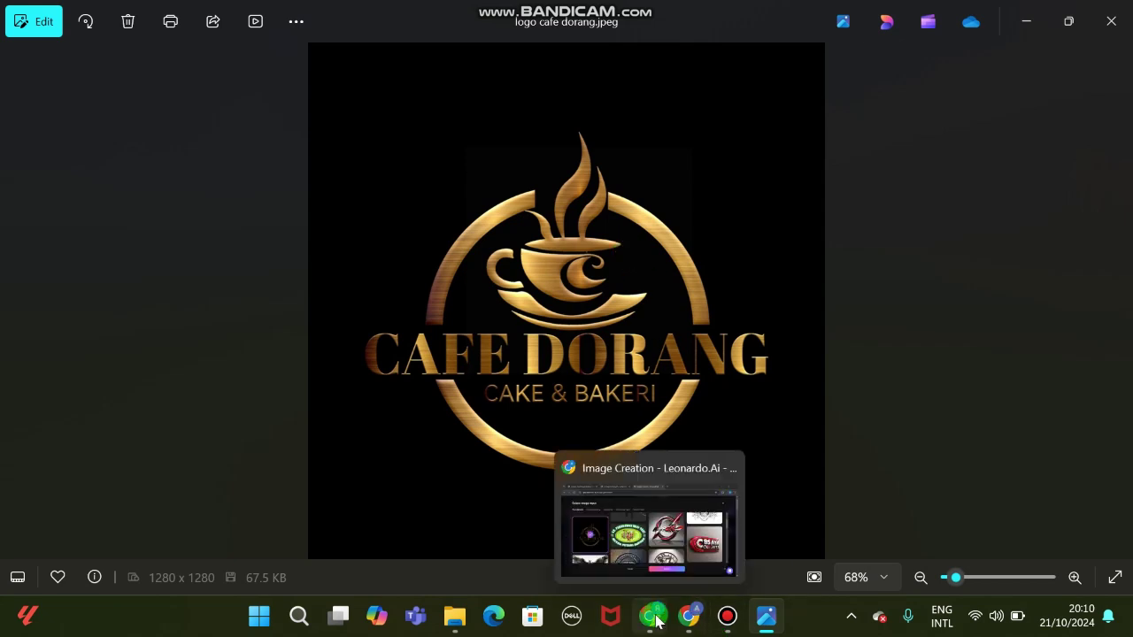
click(653, 618)
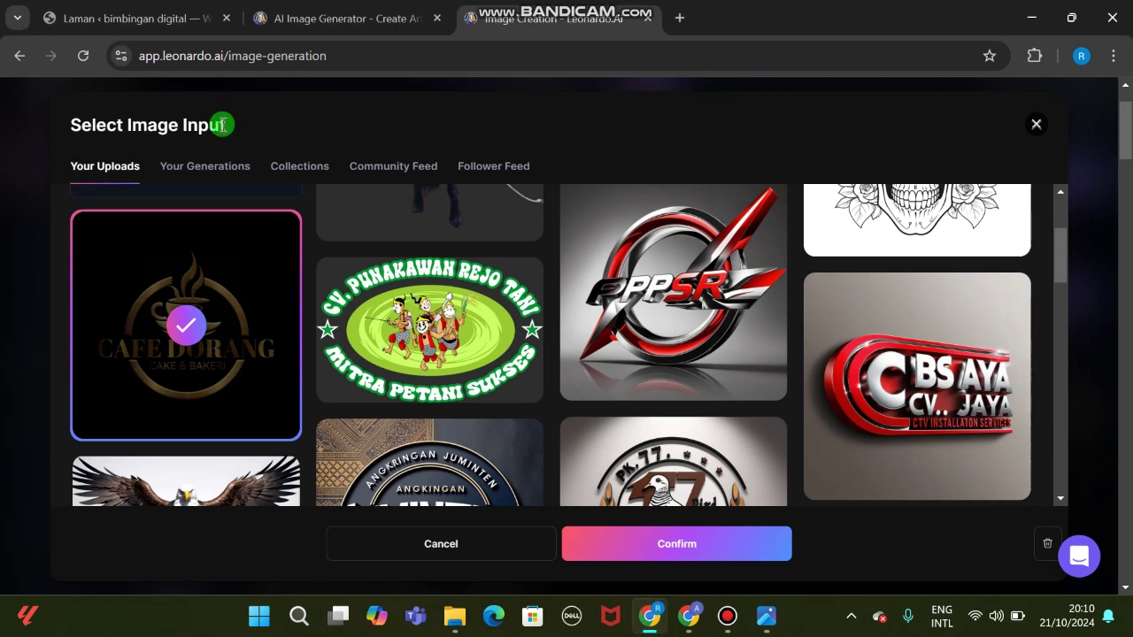
click(1034, 124)
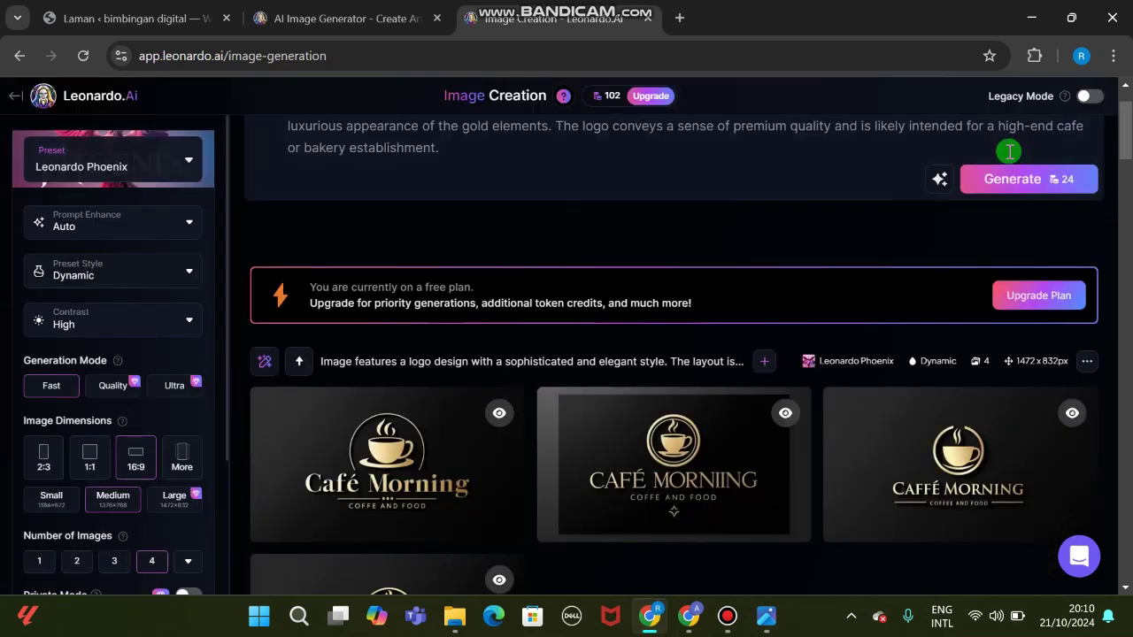
scroll(673, 372, down, 2)
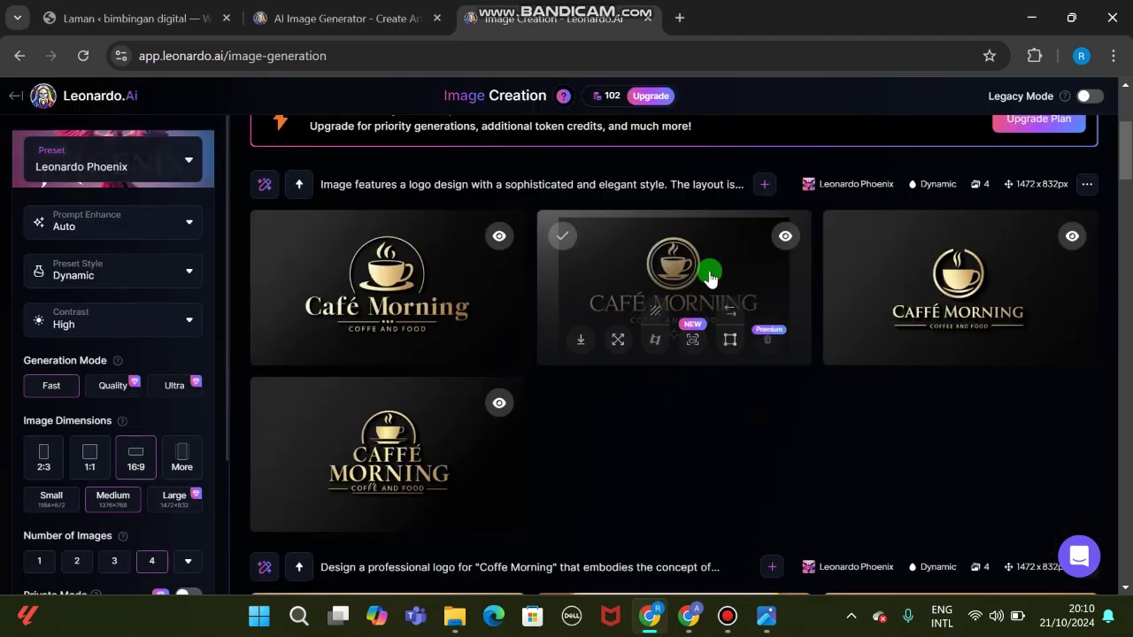
- Enlarge each of the four logos in the newest generation one by one and inspect their lettering, closing every preview
click(359, 278)
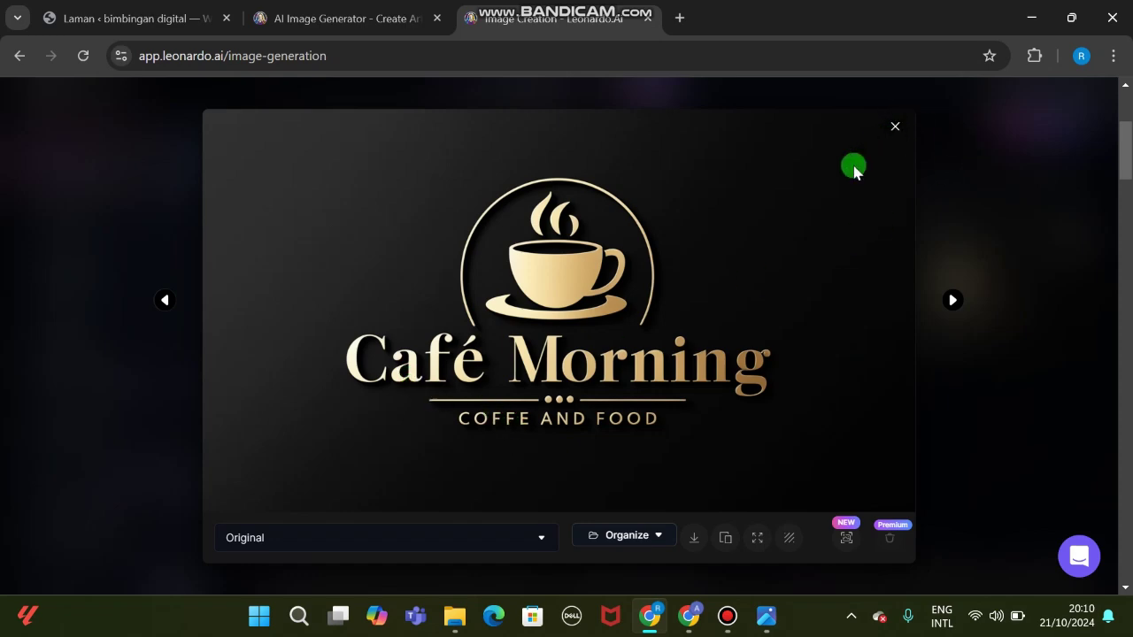
click(895, 126)
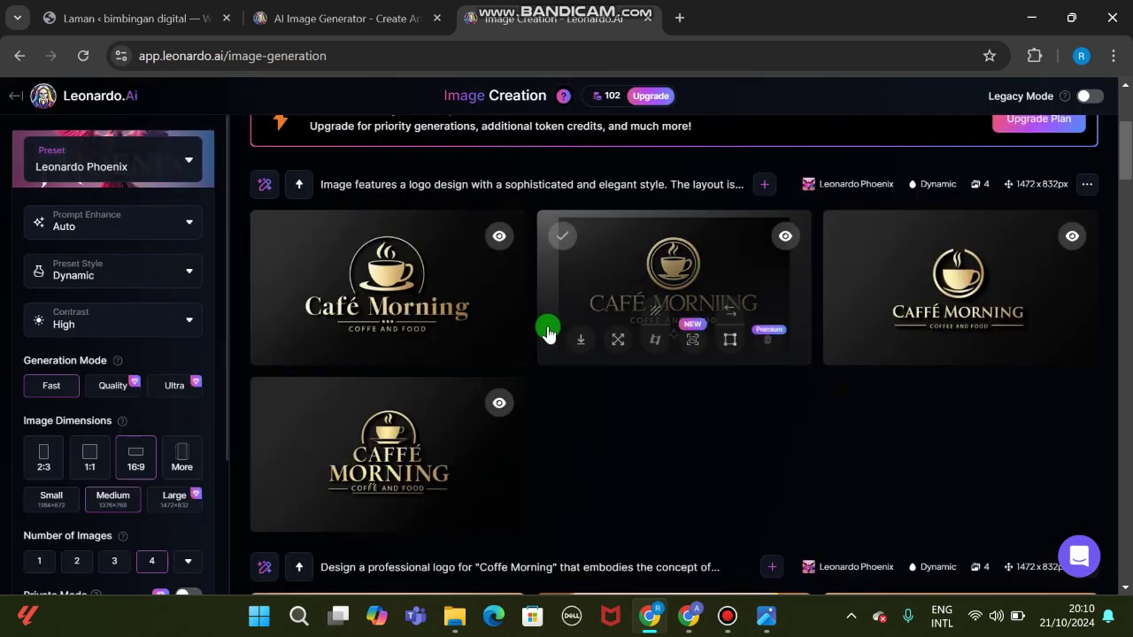
click(674, 263)
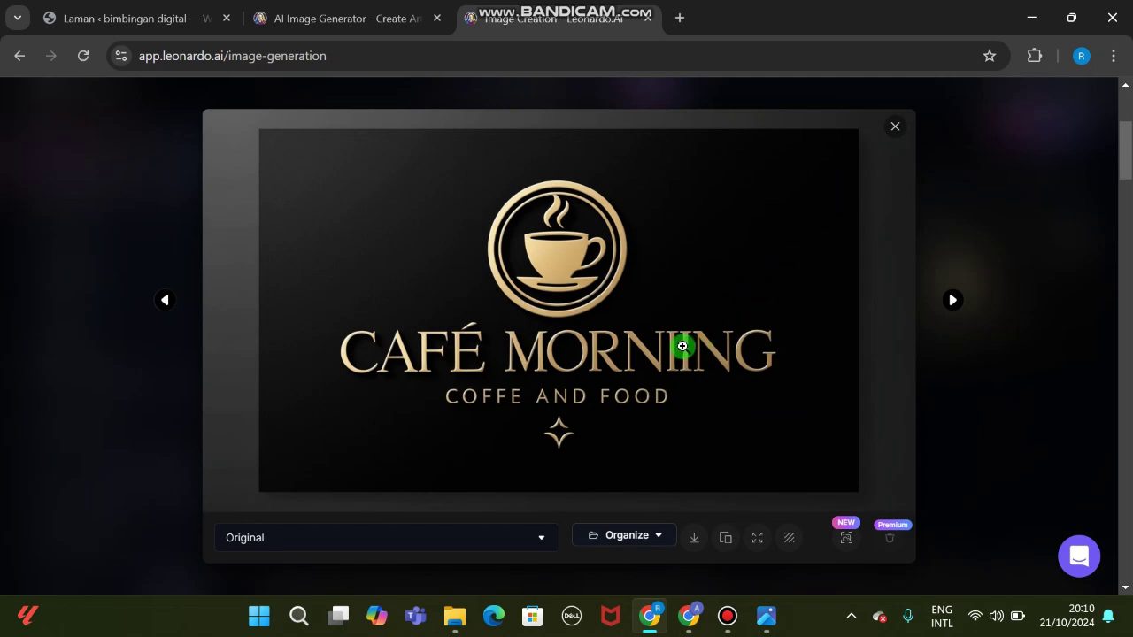
click(897, 128)
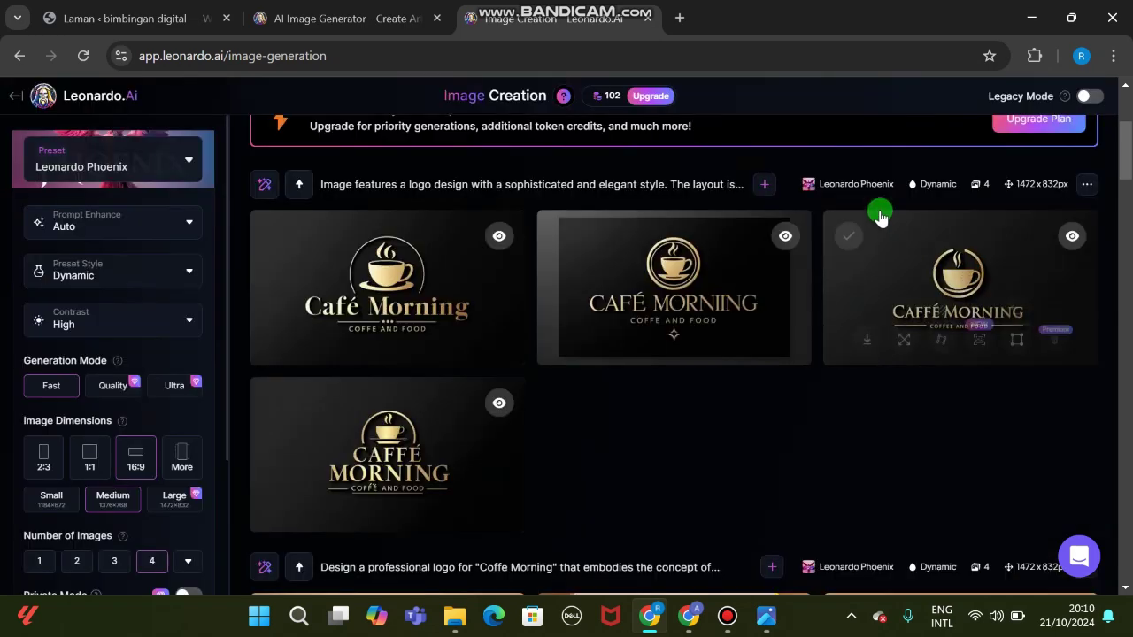
click(956, 268)
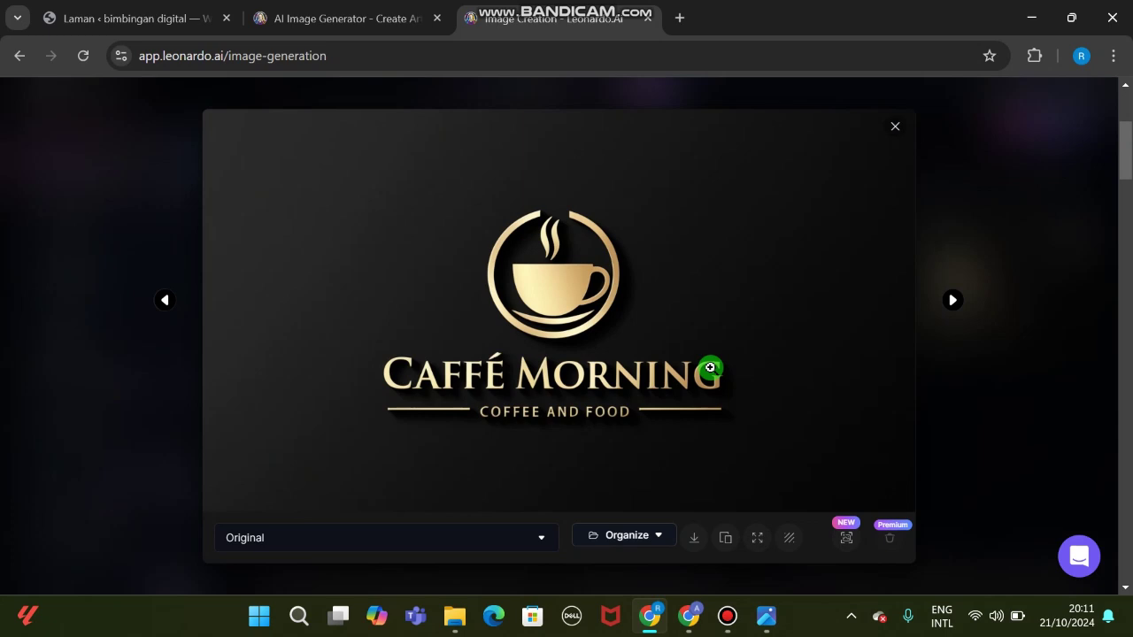
click(895, 126)
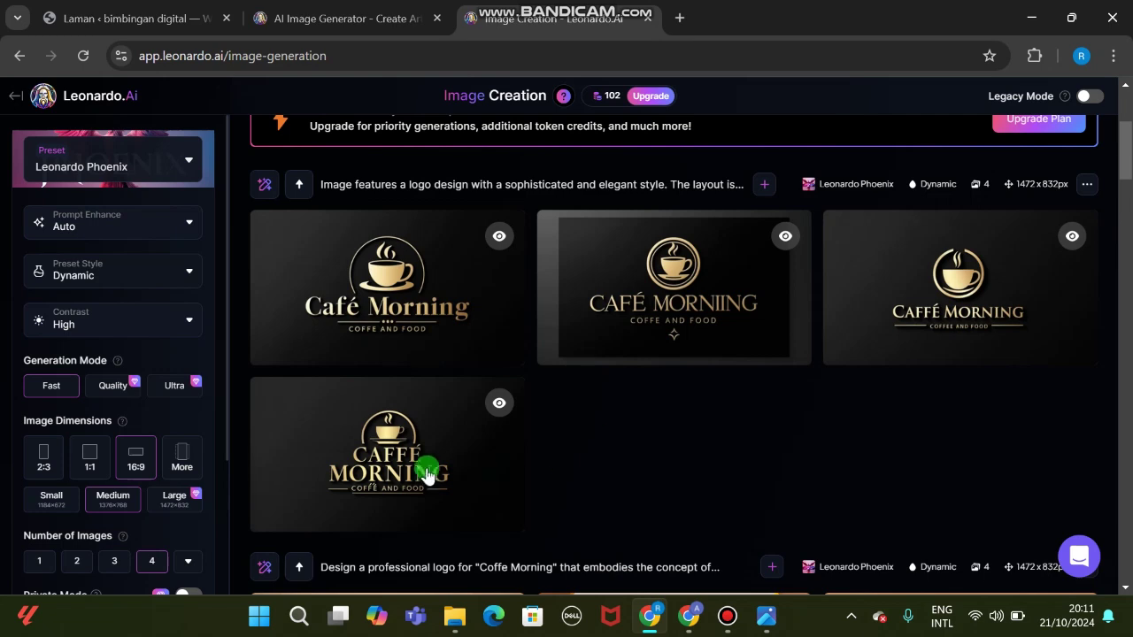
click(413, 446)
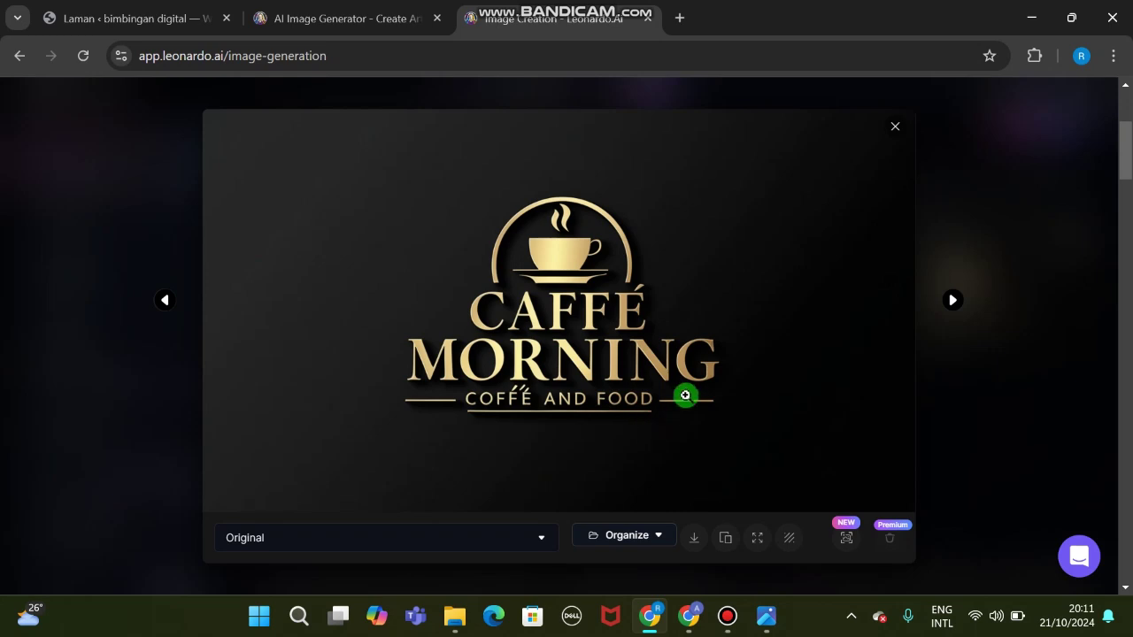
click(897, 130)
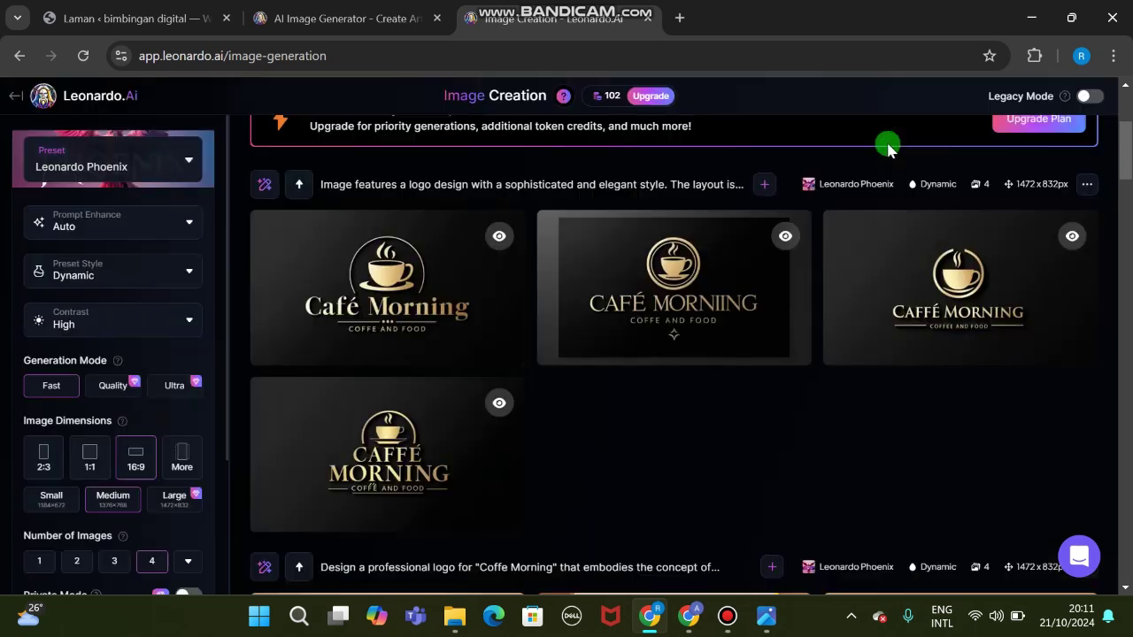
- Insert "2d" before "design" in the logo prompt and generate a new set of images
scroll(452, 412, up, 3)
scroll(454, 393, down, 4)
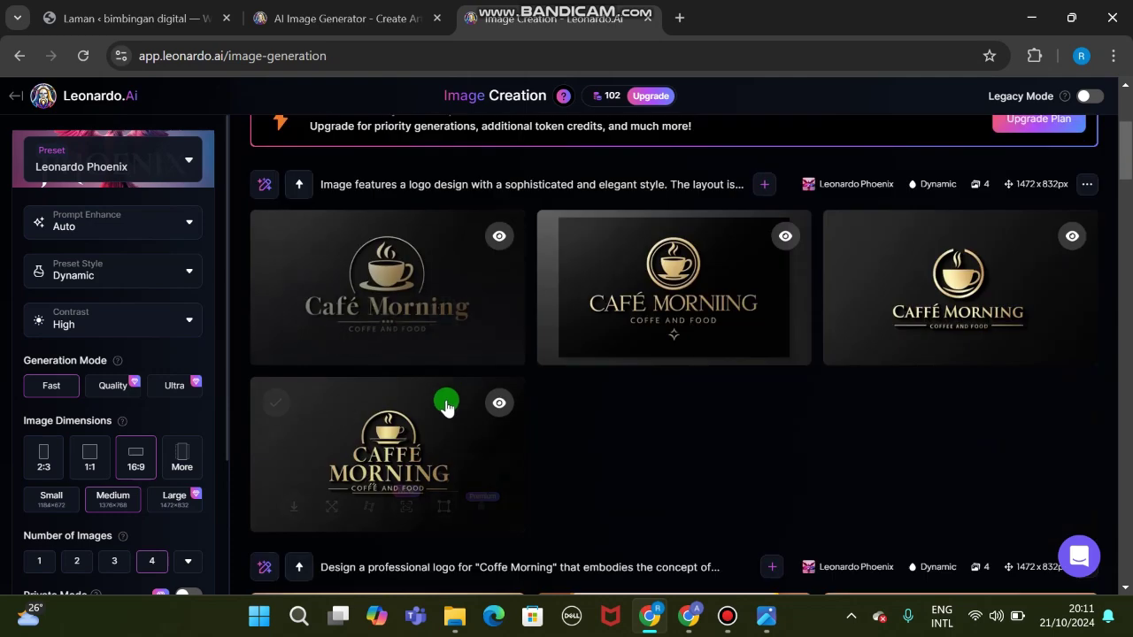
scroll(442, 405, up, 2)
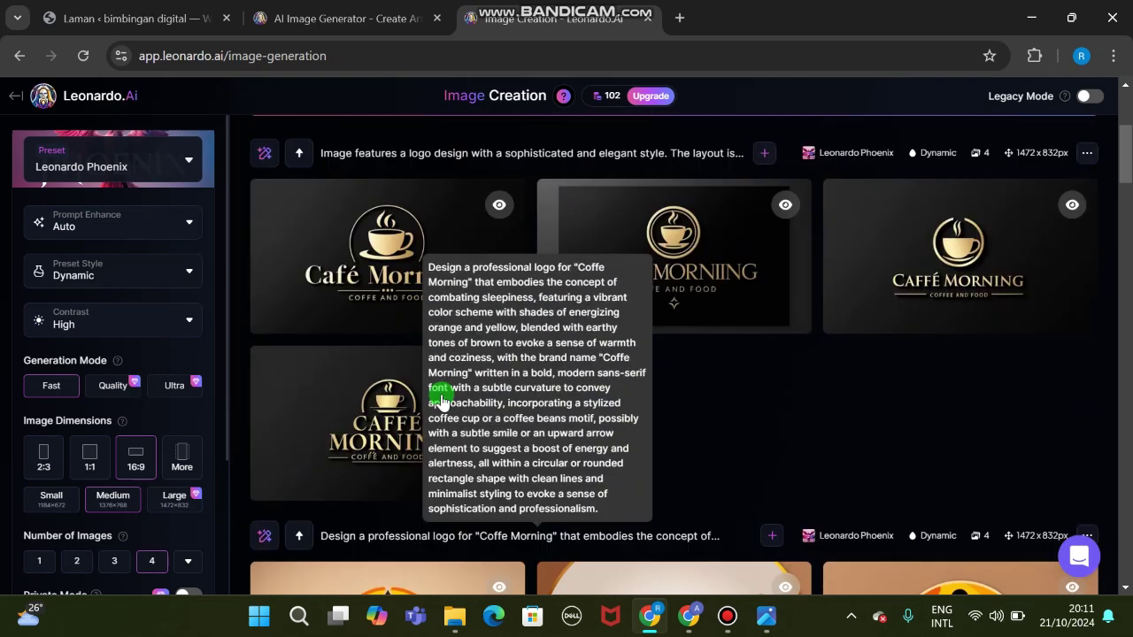
scroll(404, 392, up, 2)
scroll(401, 323, up, 1)
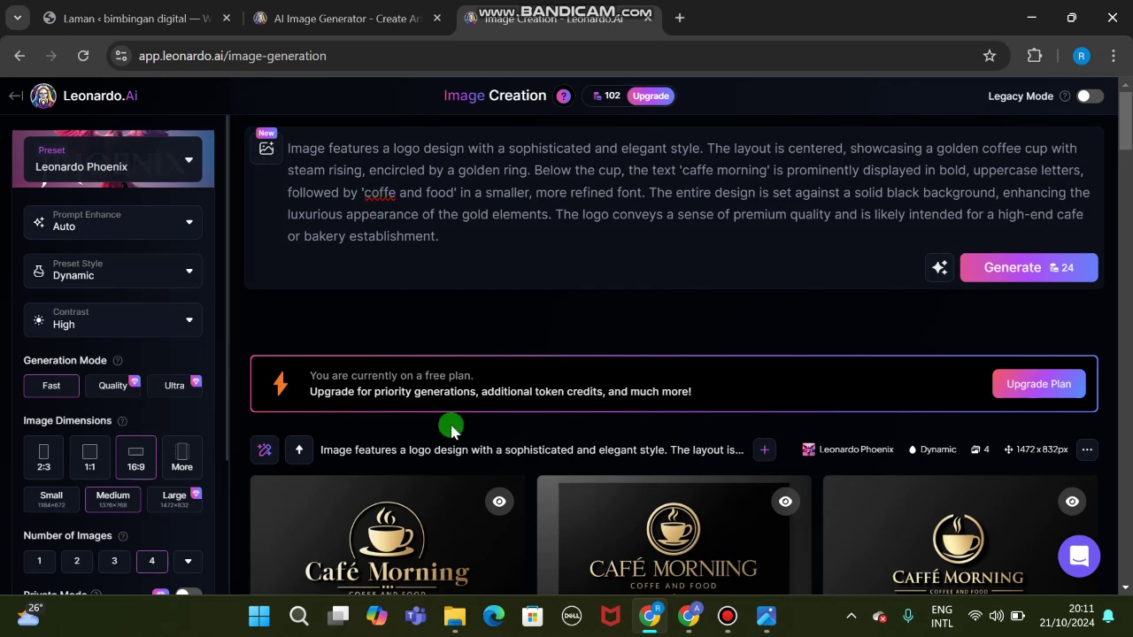
click(449, 198)
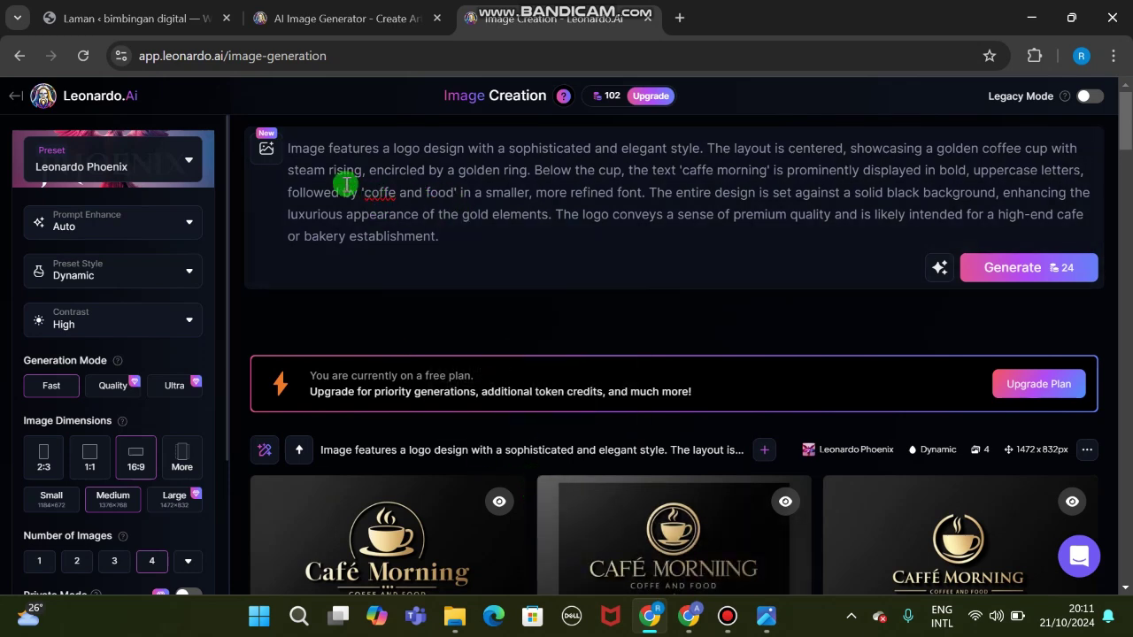
click(328, 152)
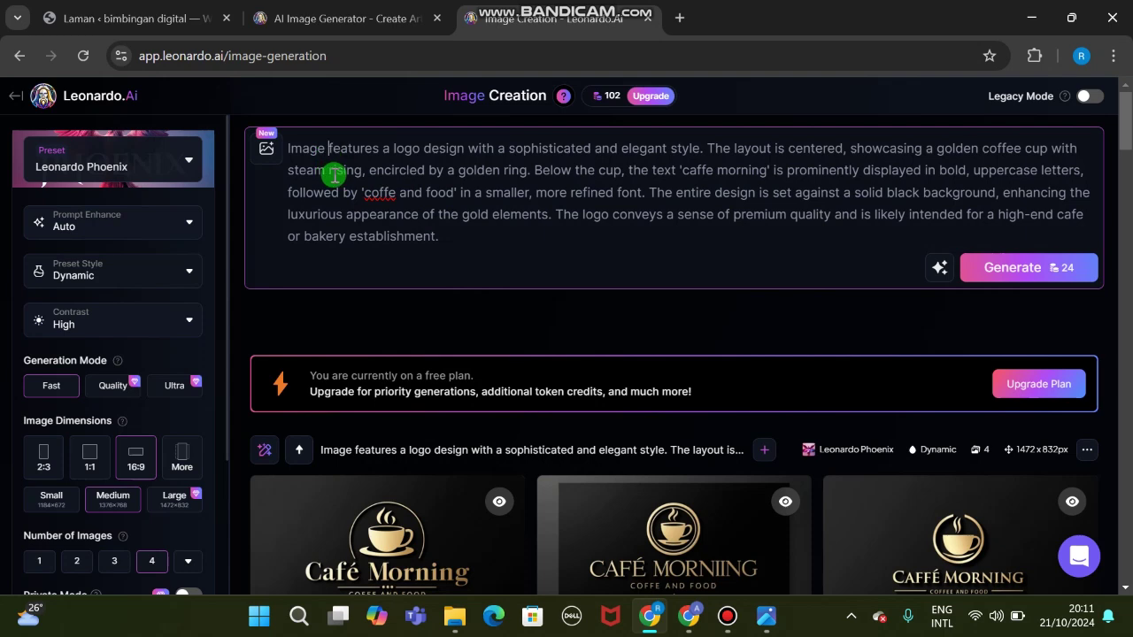
click(423, 149)
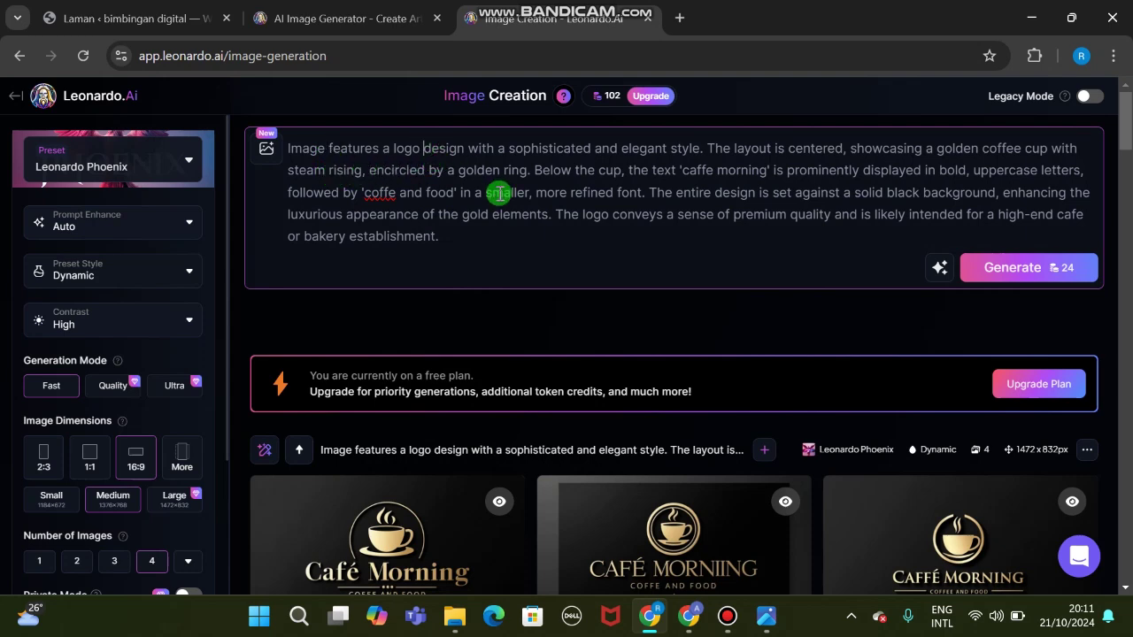
text(2d)
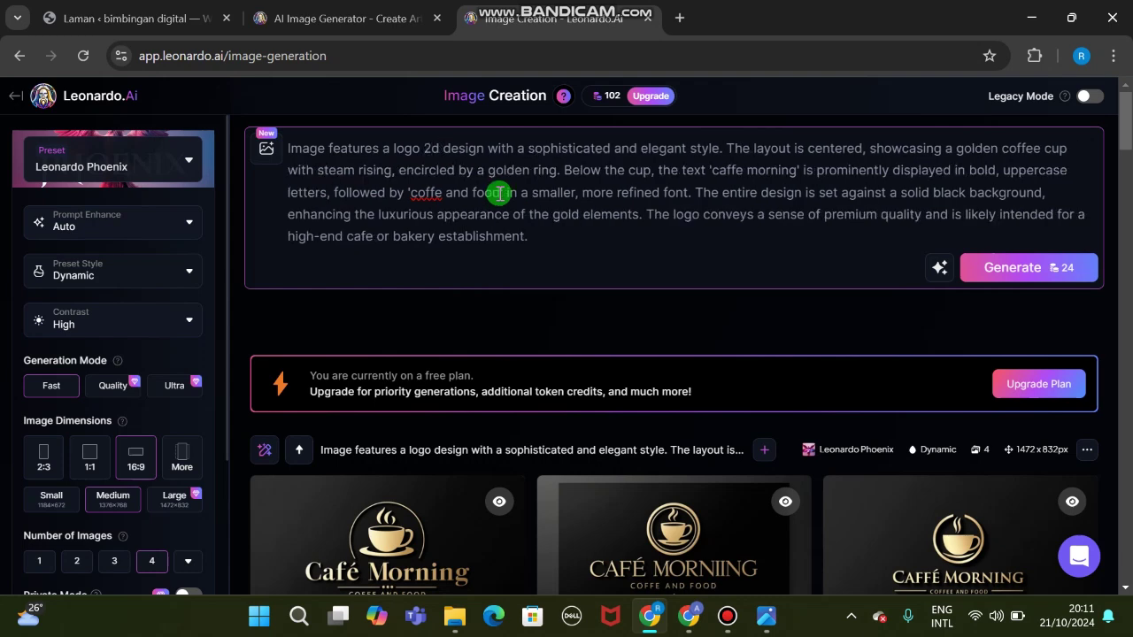
click(1008, 273)
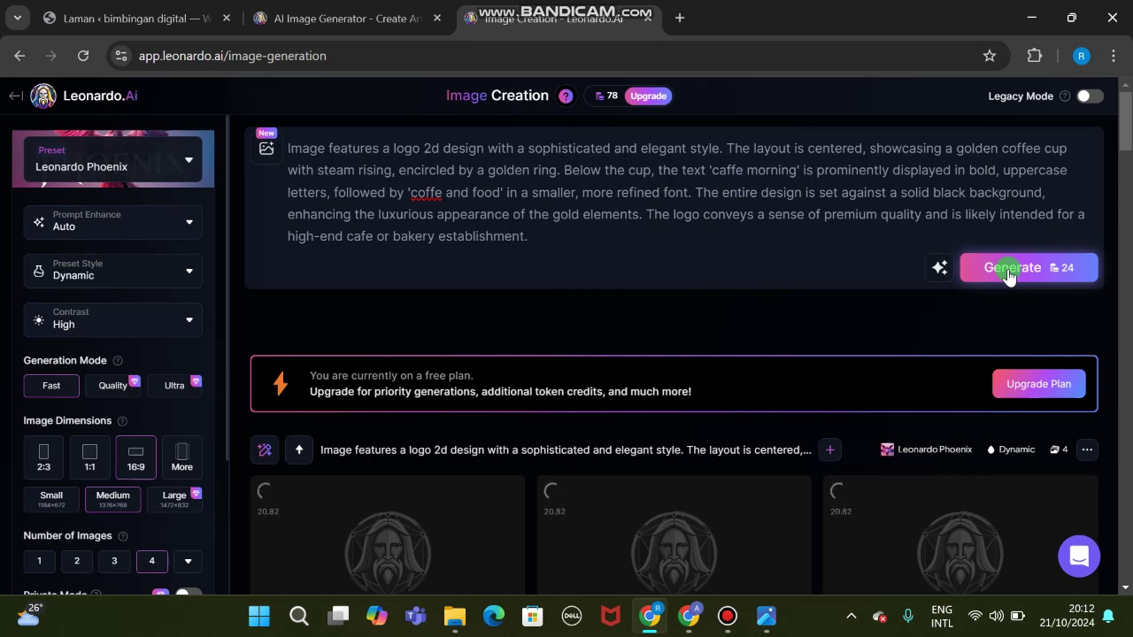
- Review the new 2d logo batch and examine its third logo, with the arched "Coffé and Food" line, in the enlarged preview
scroll(699, 386, down, 6)
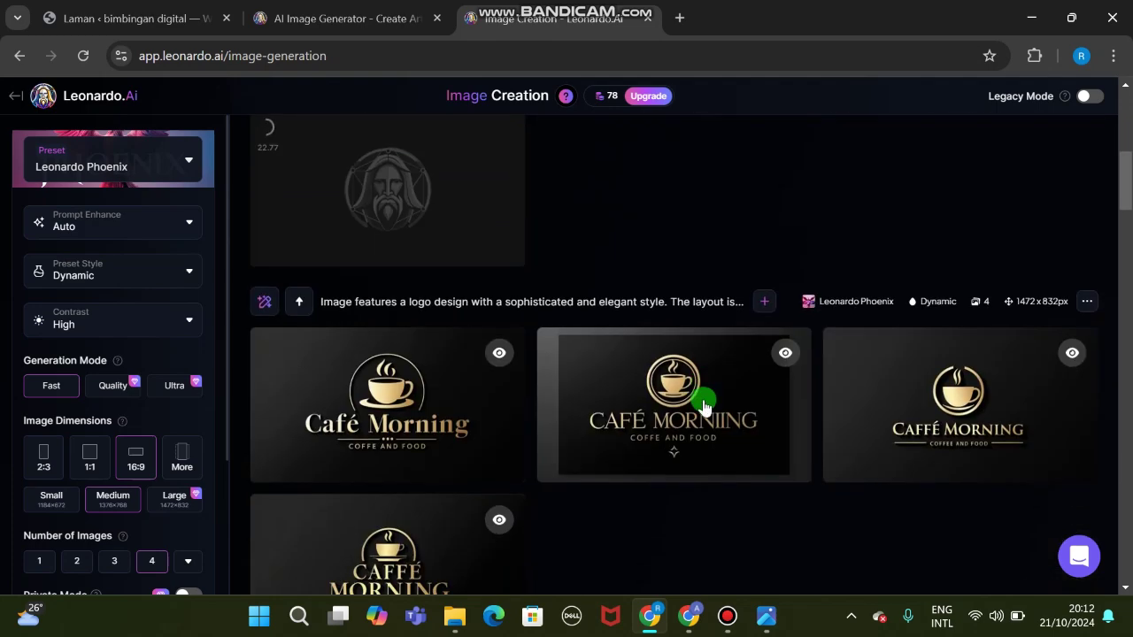
scroll(837, 470, up, 3)
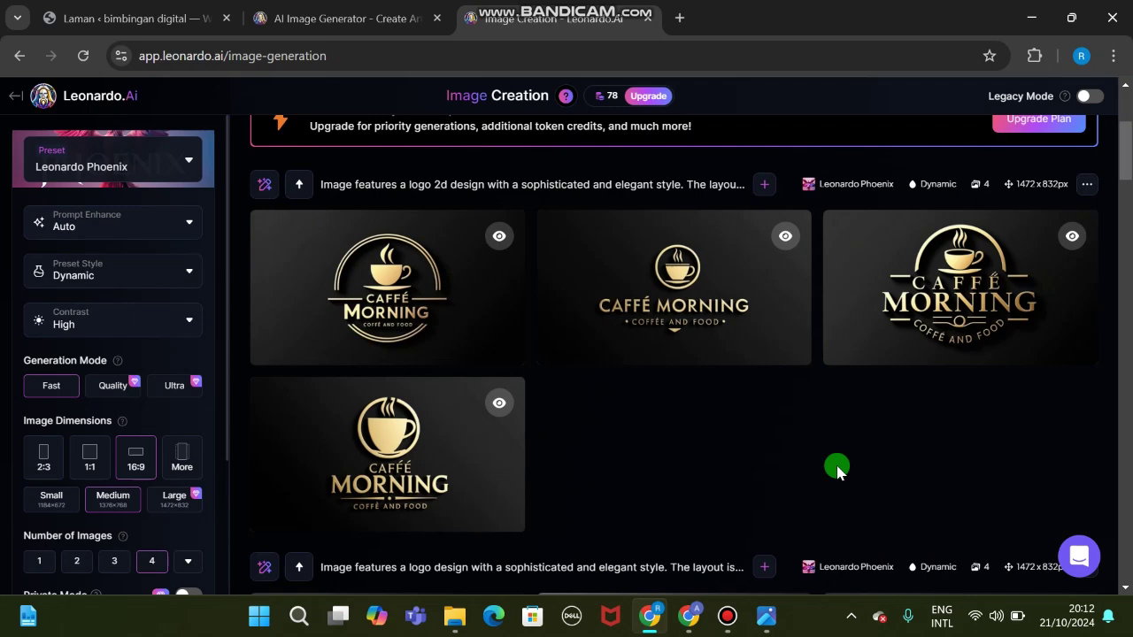
click(964, 263)
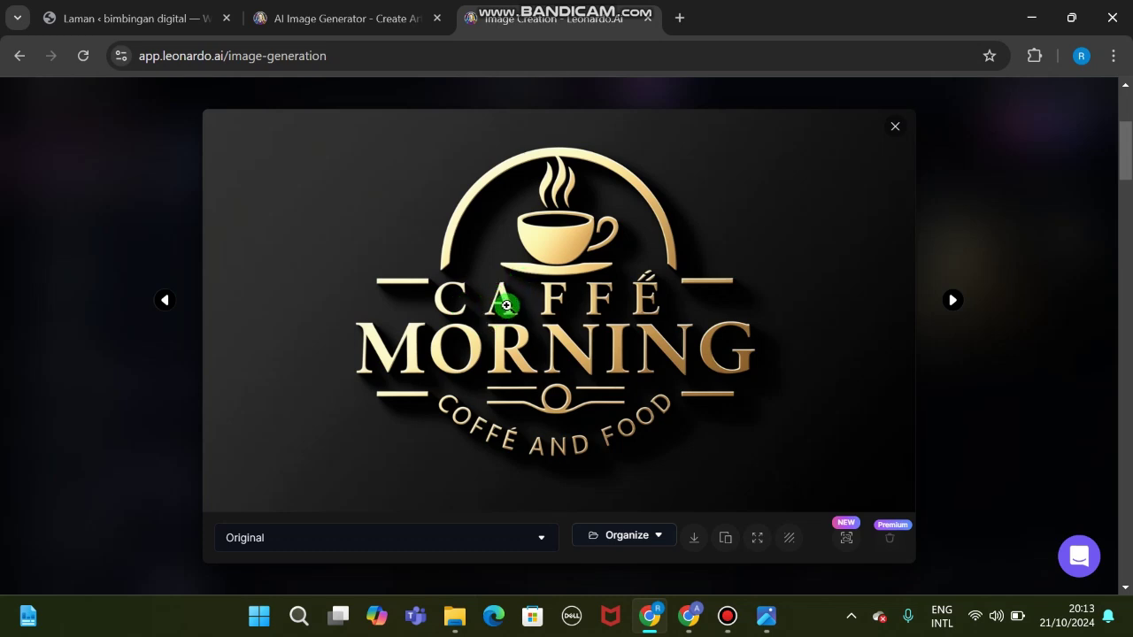
click(895, 126)
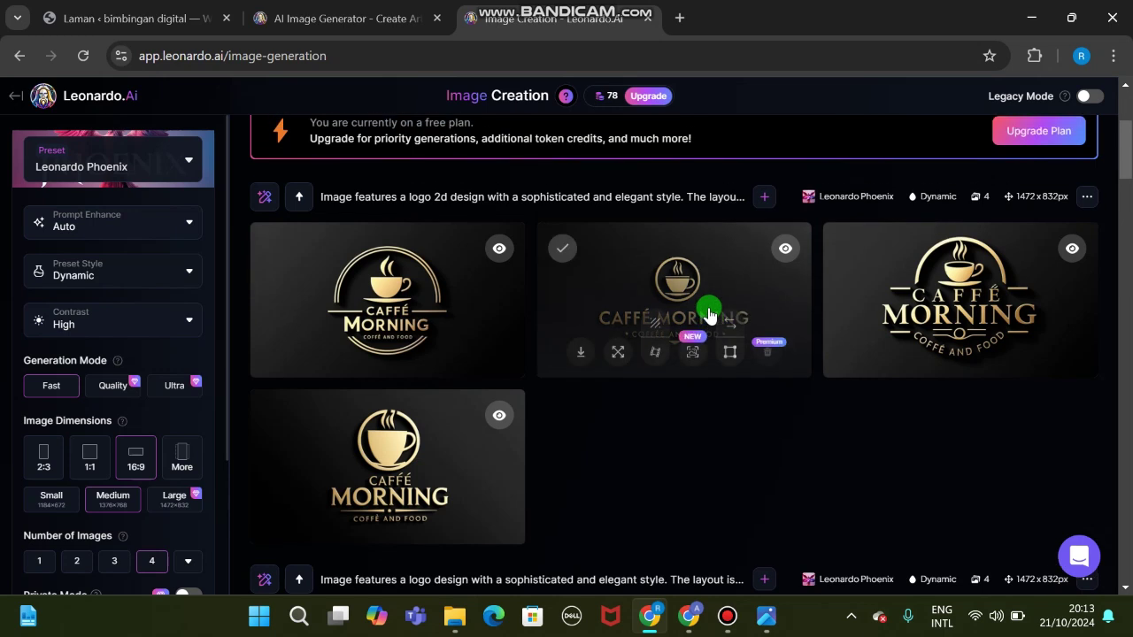
scroll(709, 310, up, 1)
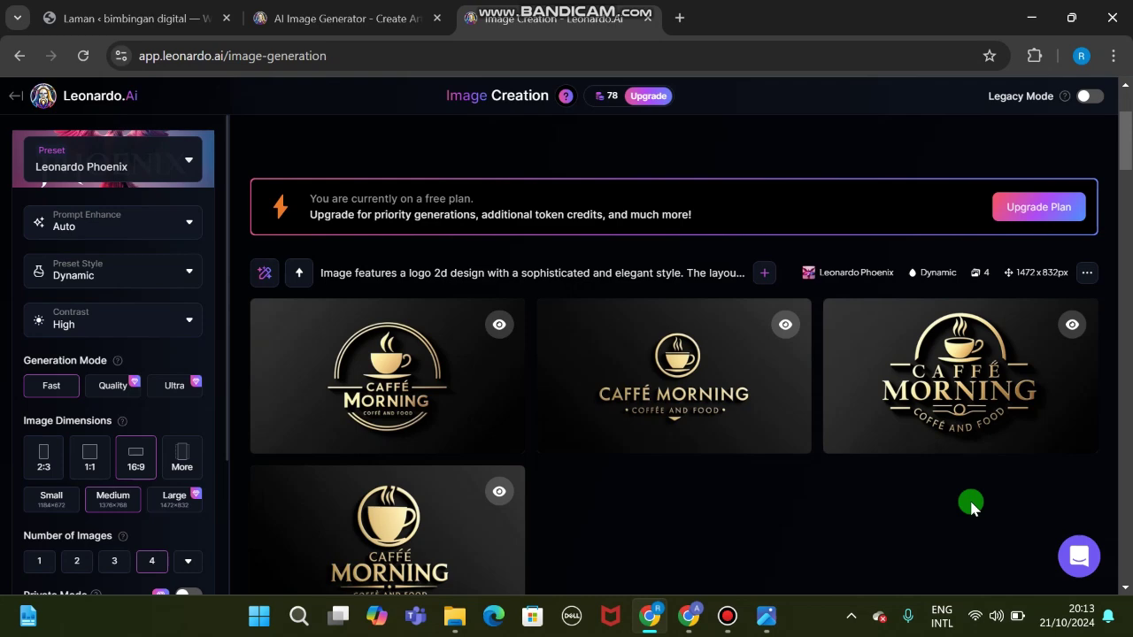
click(947, 348)
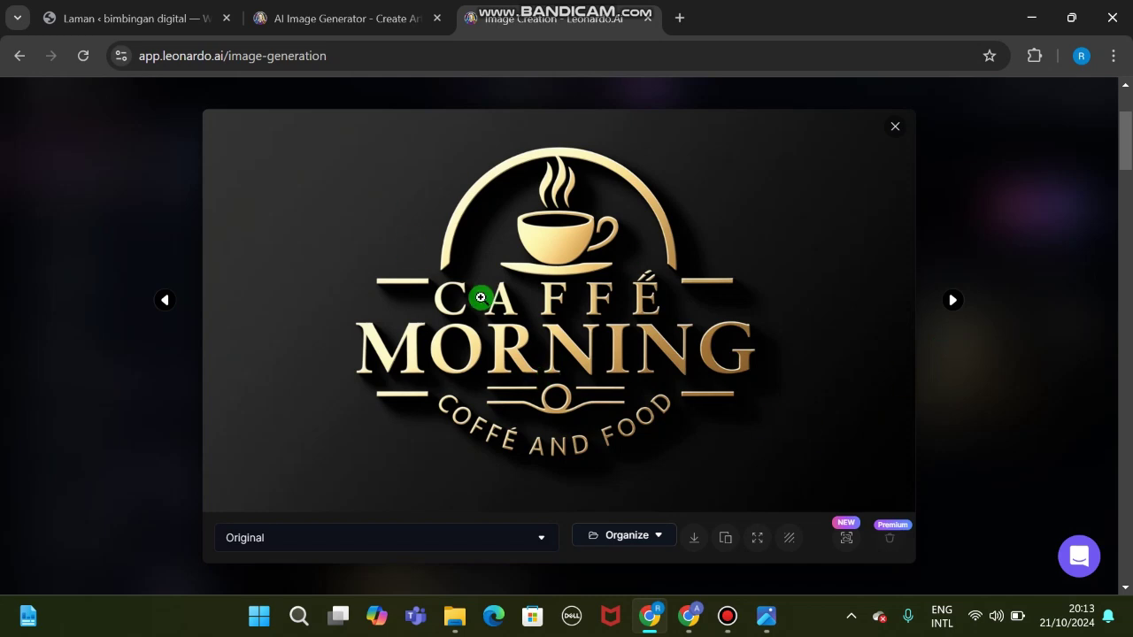
click(895, 126)
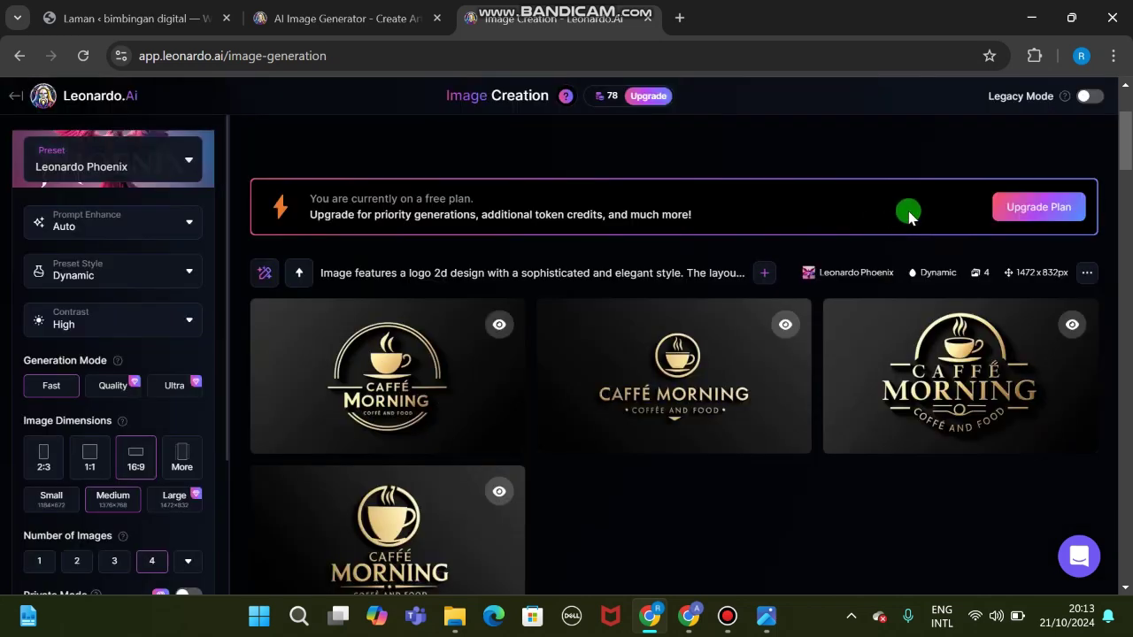
- Compare the 2d logo batch with the previous generation's logos and the prompt used
scroll(637, 407, down, 3)
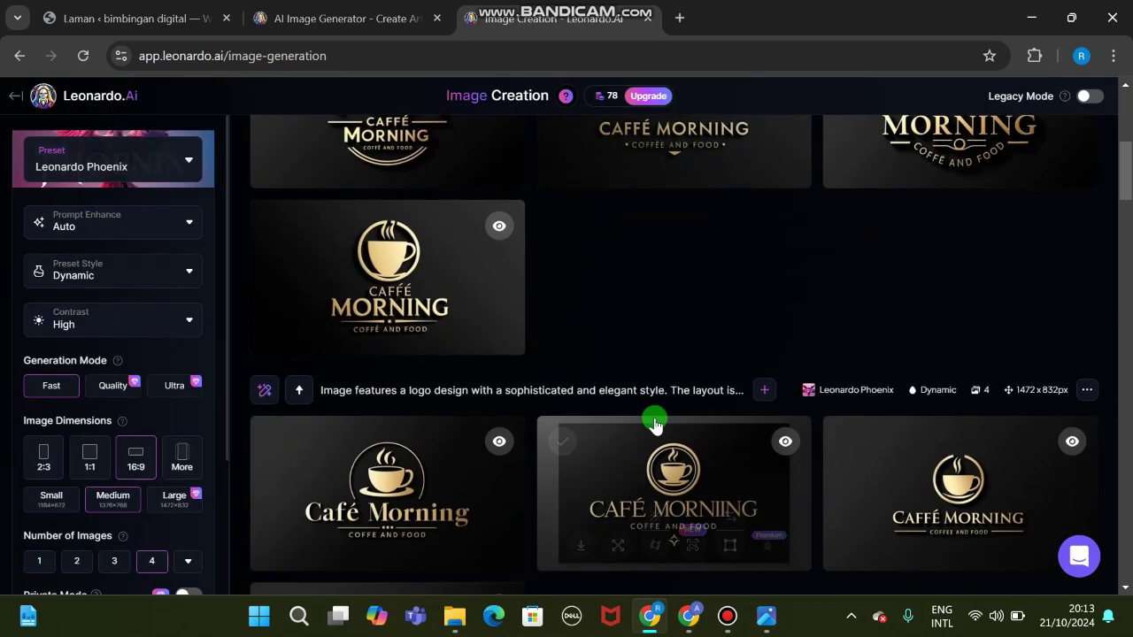
scroll(676, 306, up, 3)
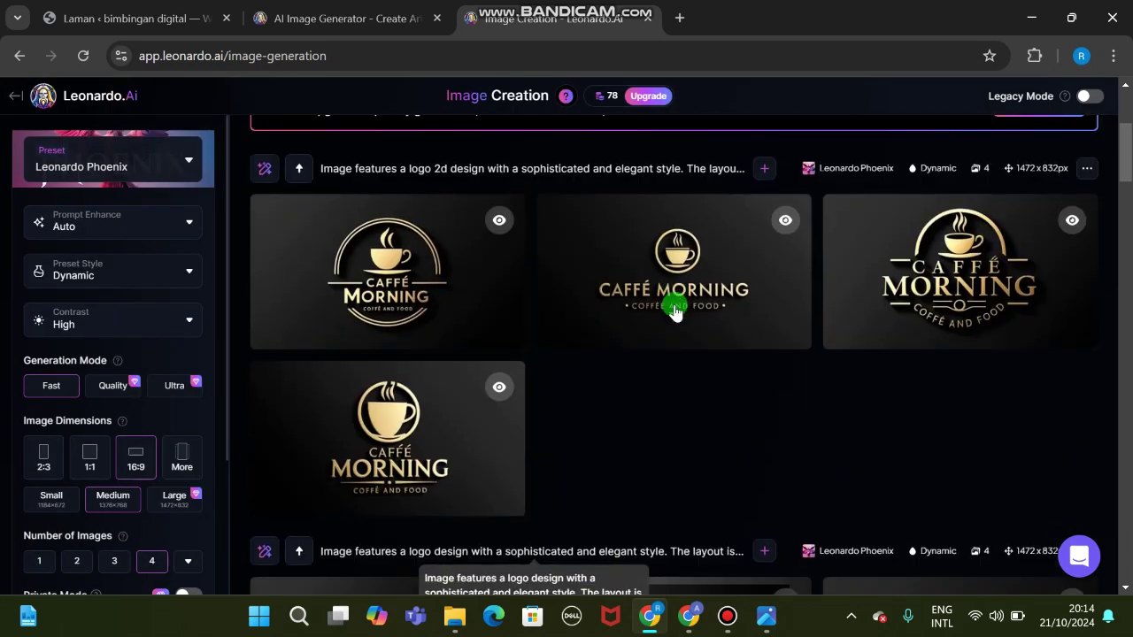
scroll(888, 467, up, 1)
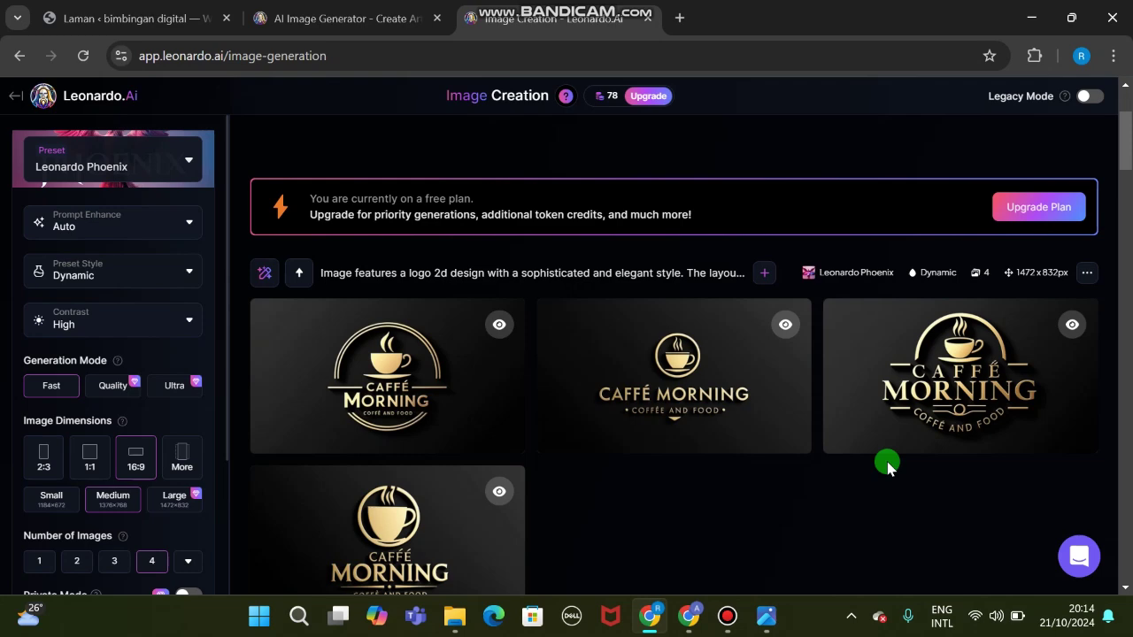
scroll(809, 360, up, 2)
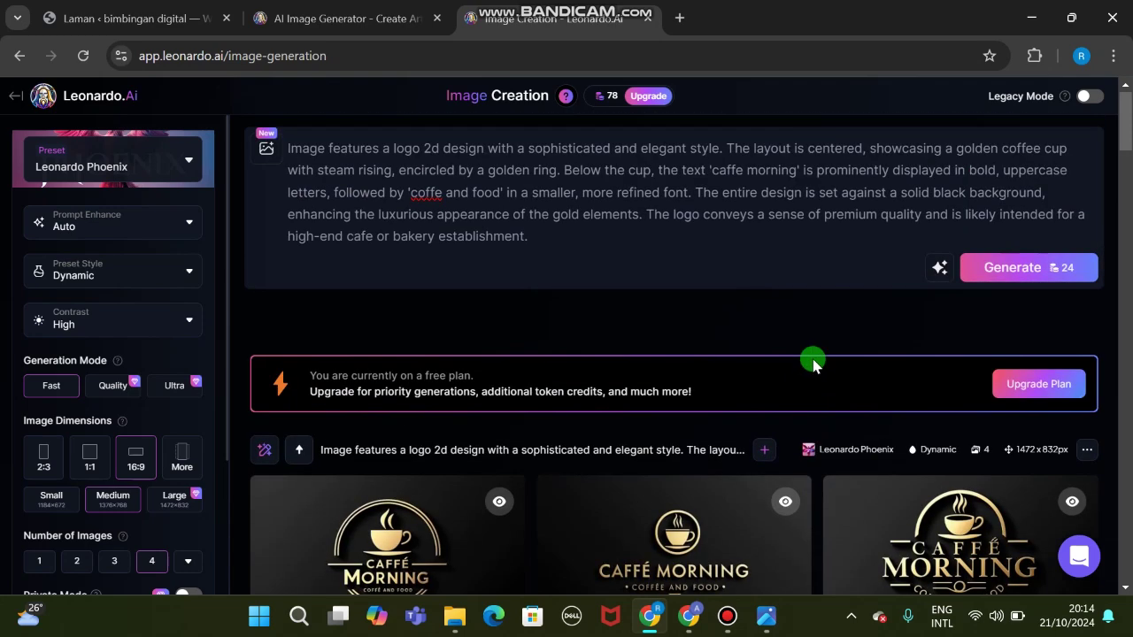
scroll(811, 372, down, 5)
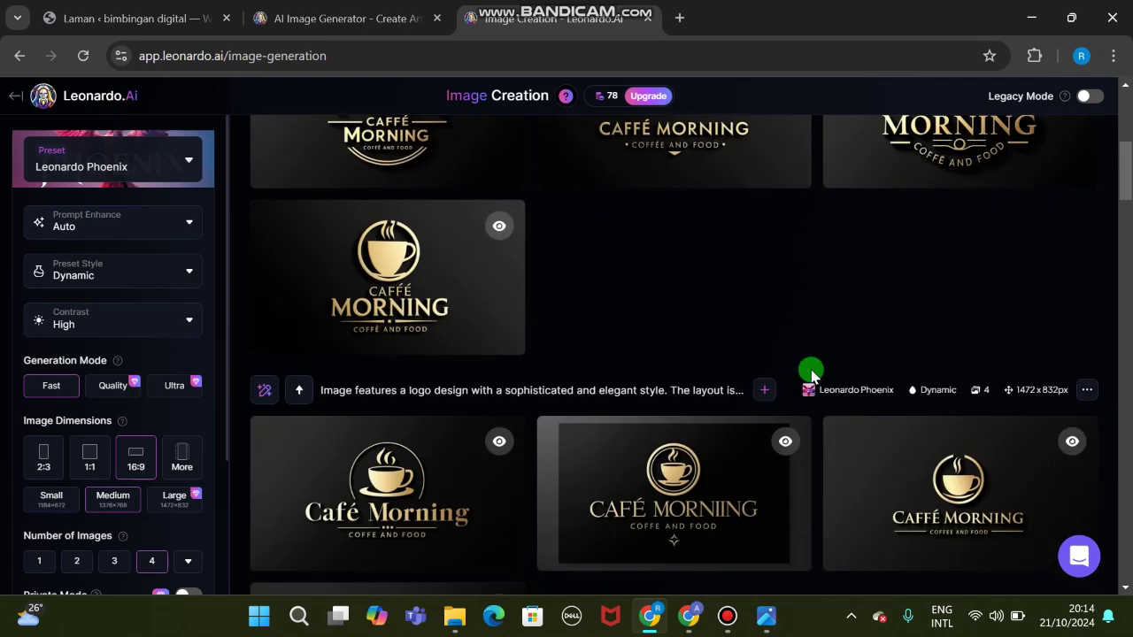
scroll(811, 372, up, 4)
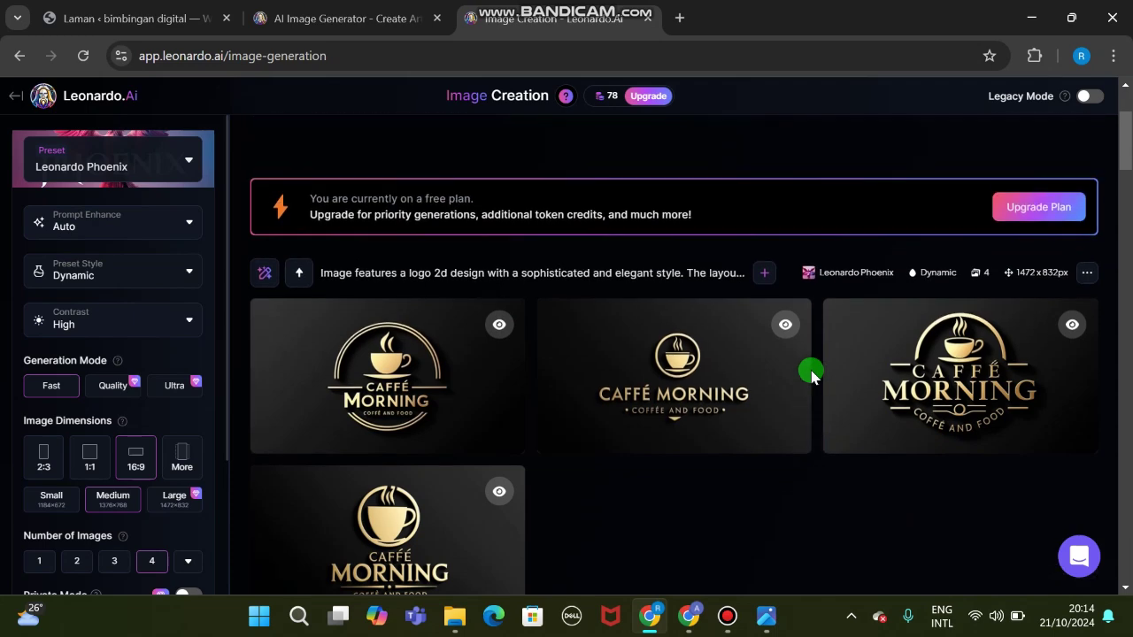
scroll(811, 375, down, 5)
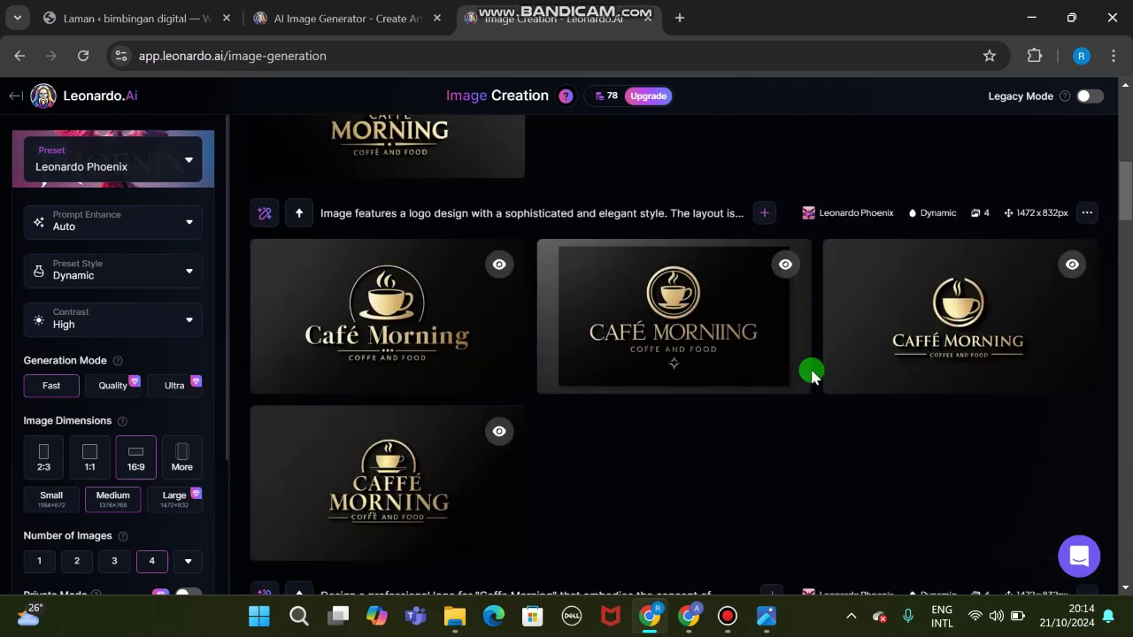
scroll(812, 375, up, 5)
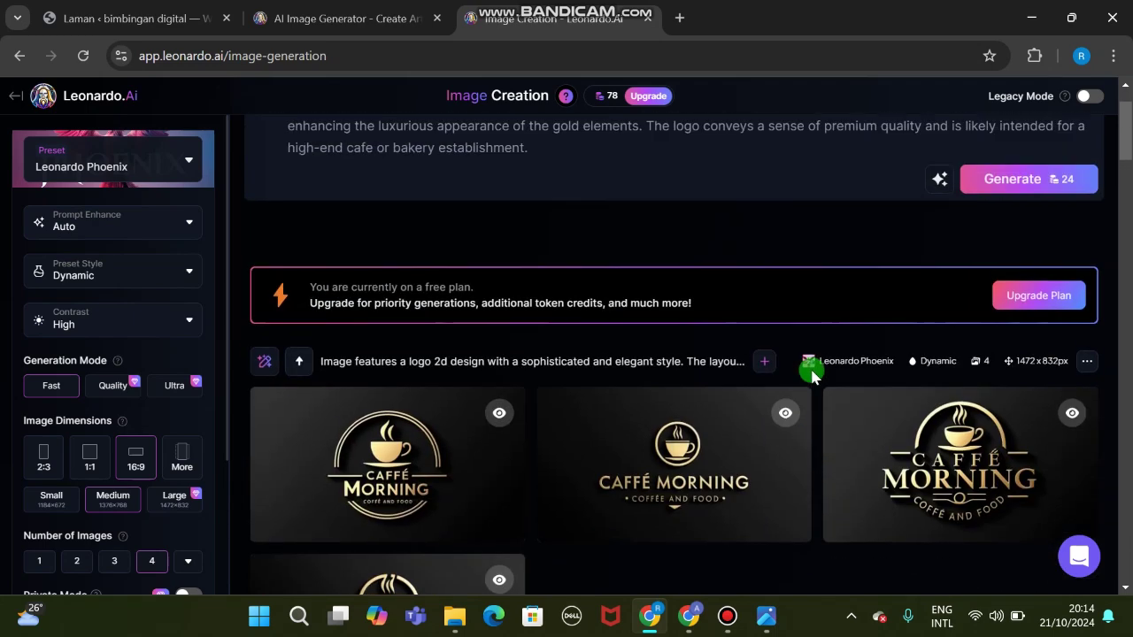